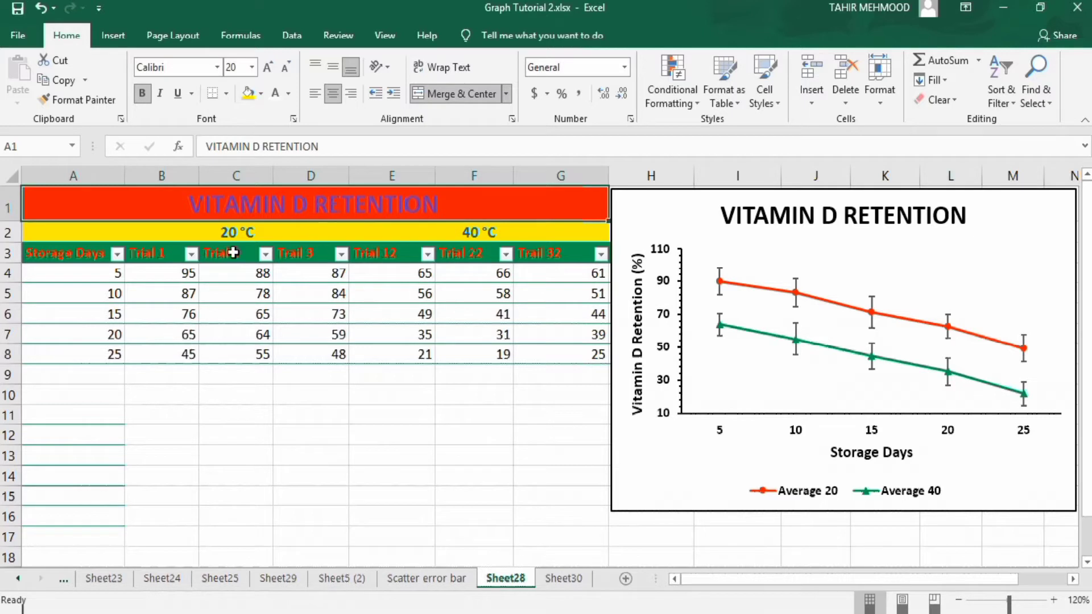
# Step: Review the 20 °C and 40 °C column groups beside the example chart, and switch to Sheet30
pyautogui.click(248, 234)
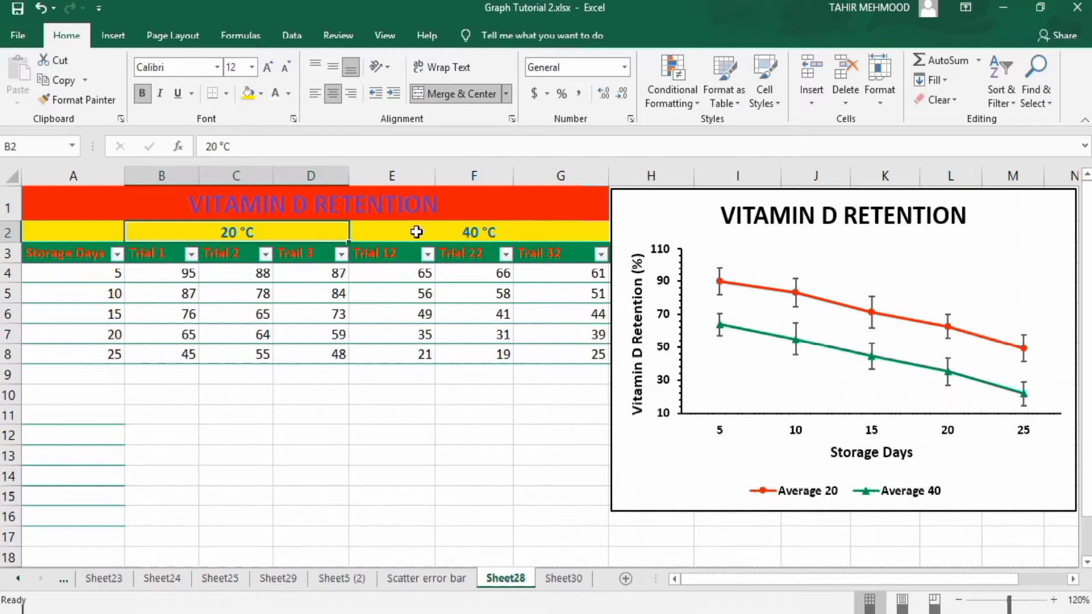
pyautogui.click(416, 232)
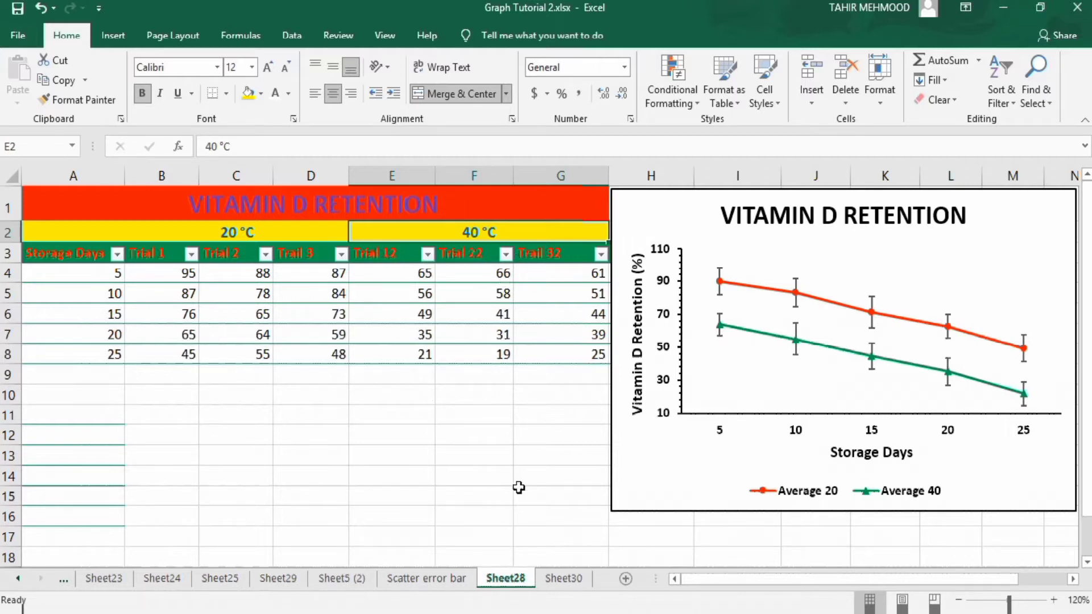
pyautogui.click(566, 578)
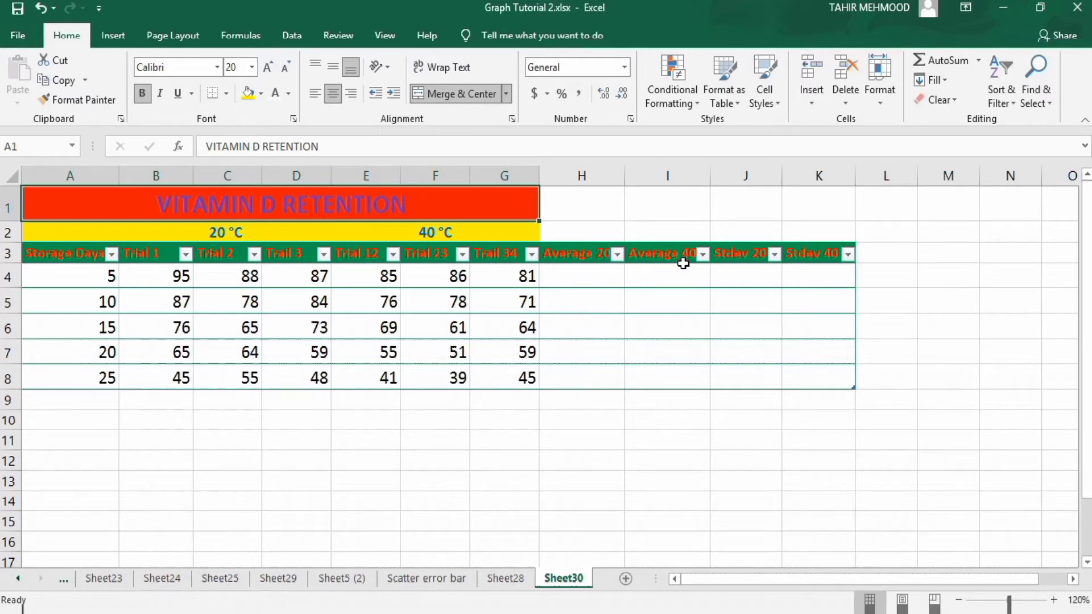
# Step: Examine the Average 20 column header and the day 5 trial values for 20 °C and 40 °C
pyautogui.click(564, 258)
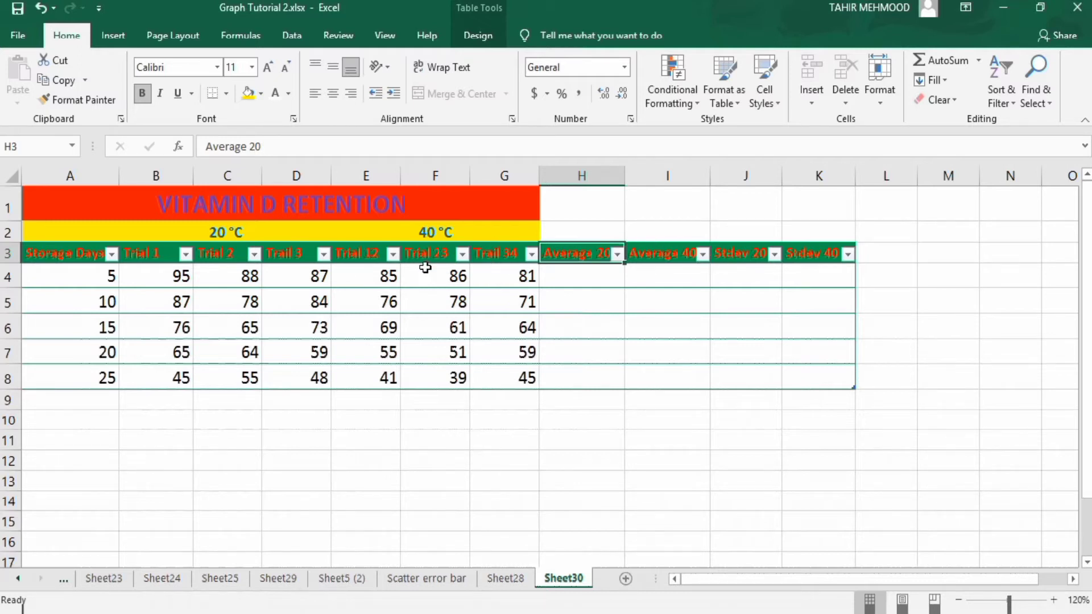
pyautogui.moveTo(163, 277); pyautogui.dragTo(281, 277)
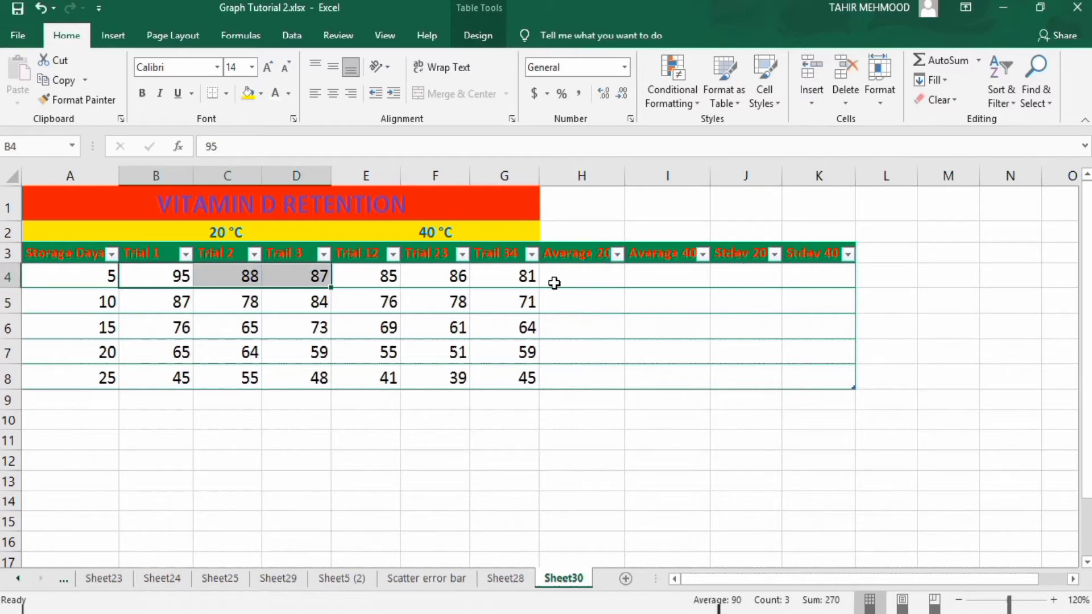
pyautogui.click(366, 280)
pyautogui.moveTo(366, 280); pyautogui.dragTo(489, 281)
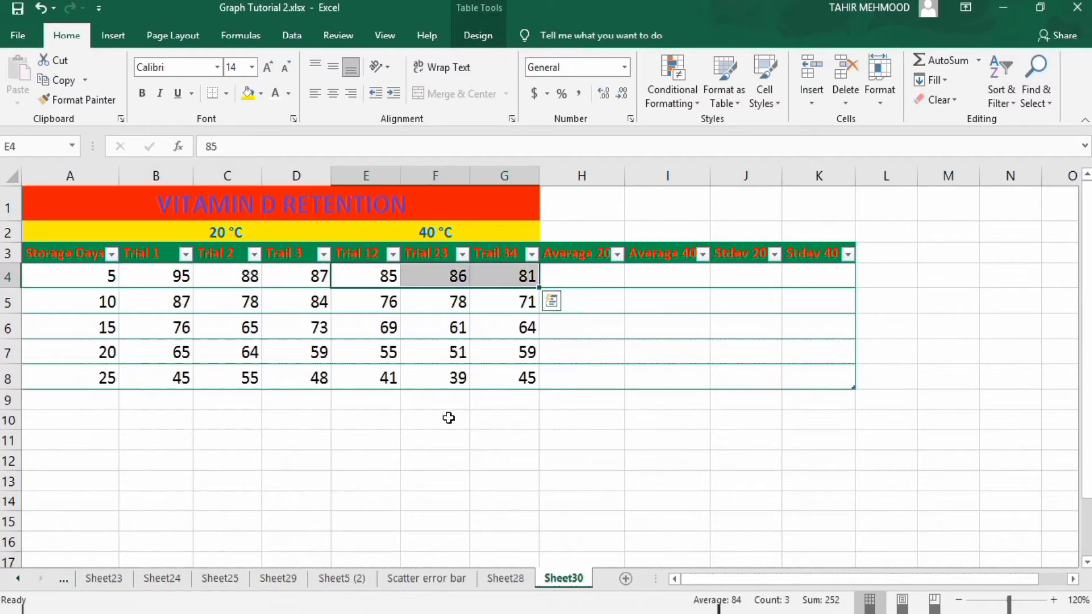
pyautogui.click(528, 446)
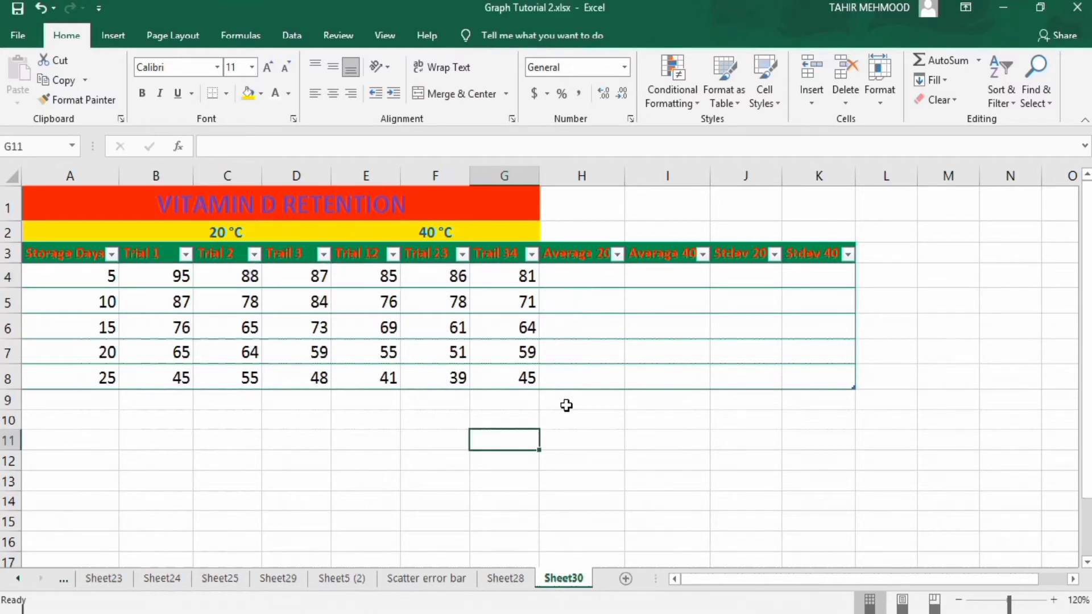
# Step: Enter an AVERAGE formula over Trial 1 to Trail 3 in H4 and fill it through H8 in the Average 20 column
pyautogui.click(575, 277)
pyautogui.write('=')
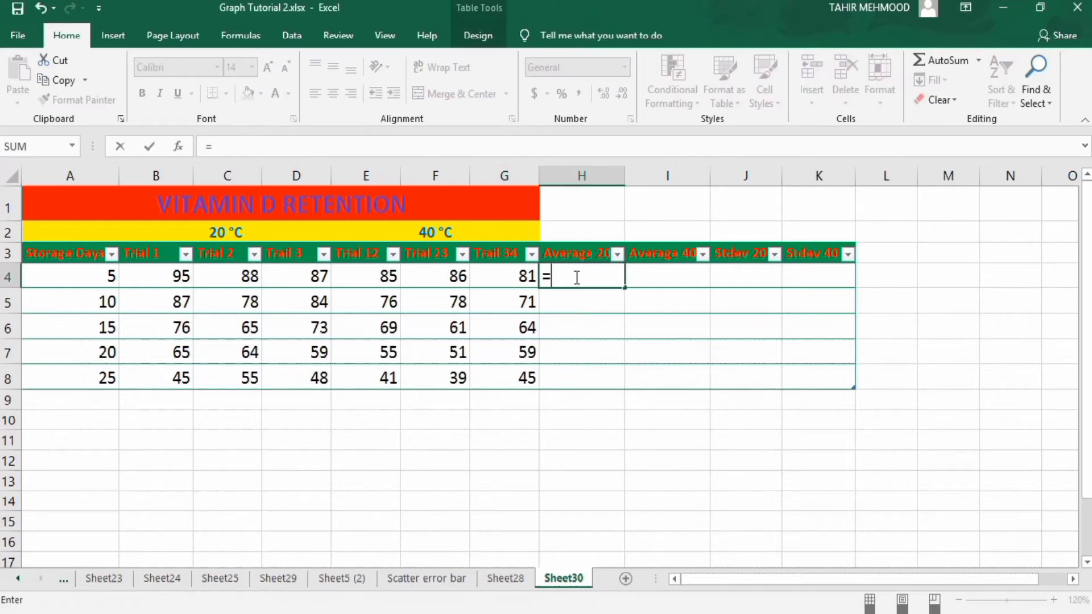
pyautogui.write('av')
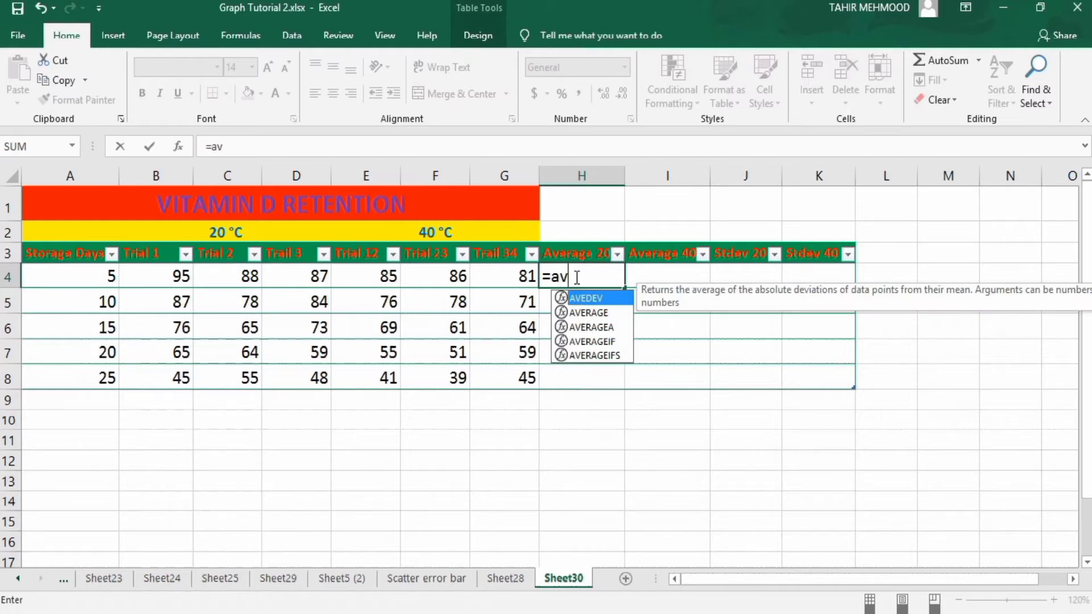
pyautogui.doubleClick(589, 313)
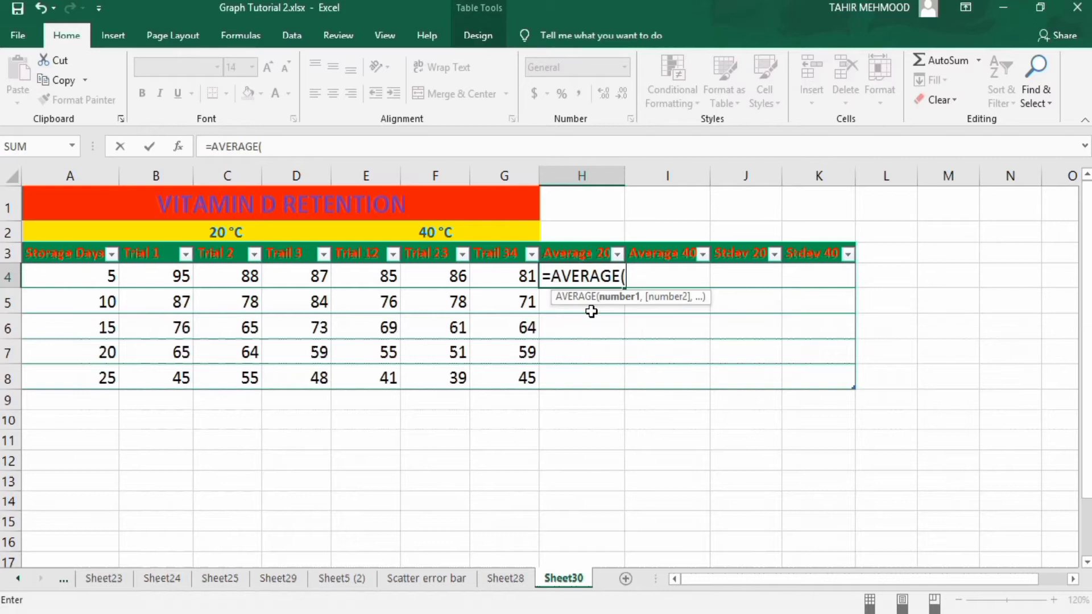
pyautogui.click(152, 275)
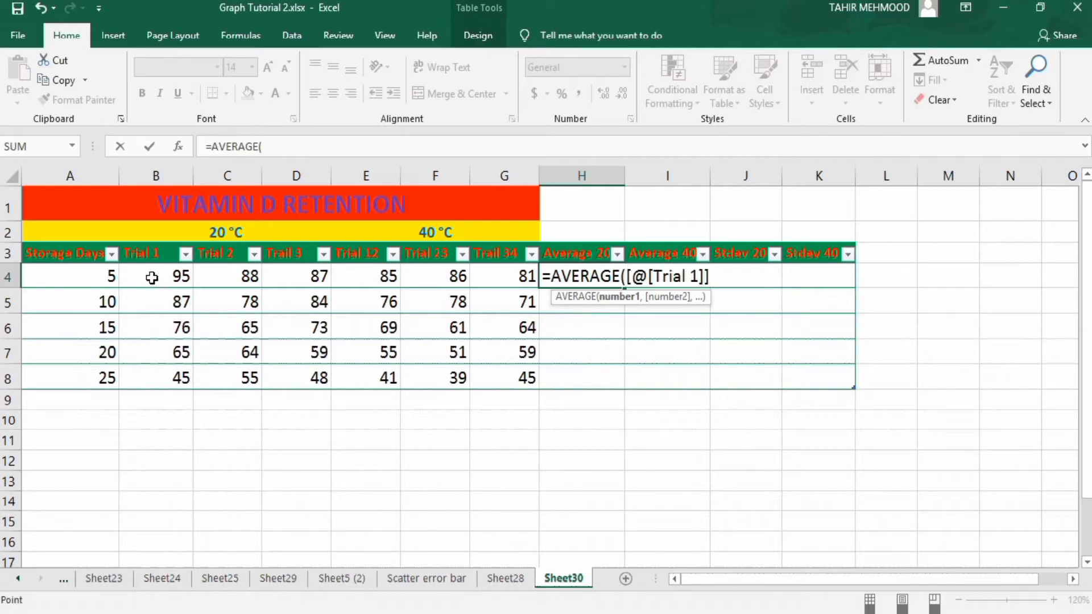
pyautogui.moveTo(166, 276); pyautogui.dragTo(273, 271)
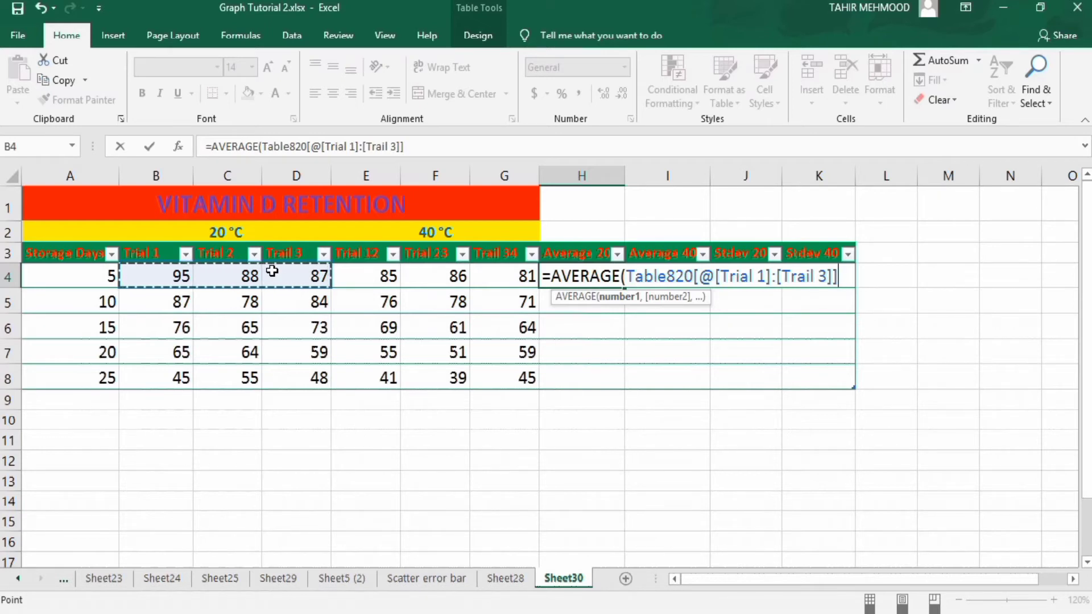
pyautogui.press('Return')
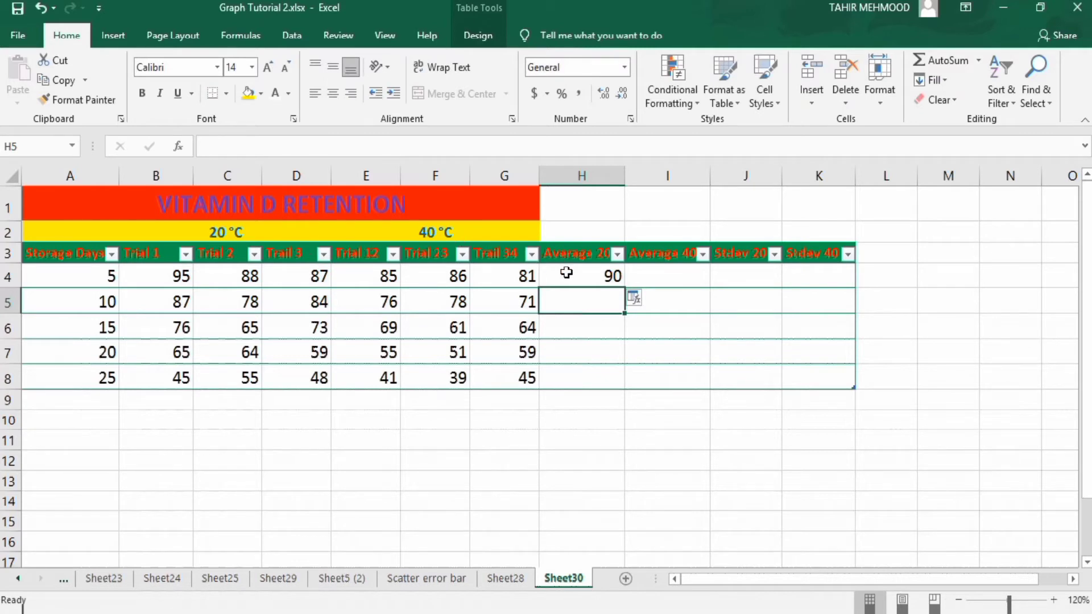
pyautogui.click(588, 277)
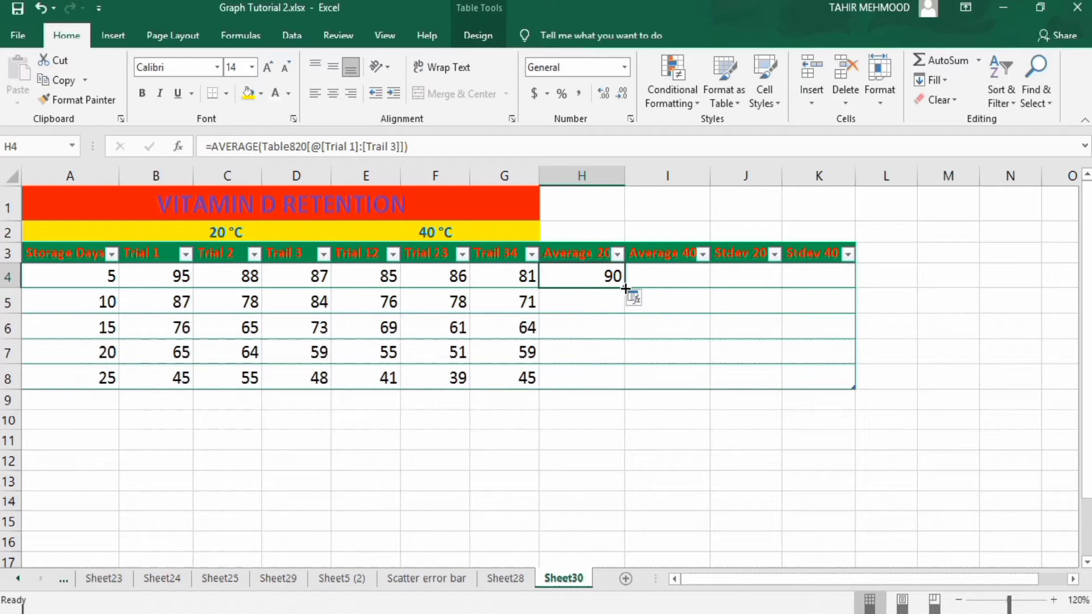
pyautogui.moveTo(626, 289); pyautogui.dragTo(627, 386)
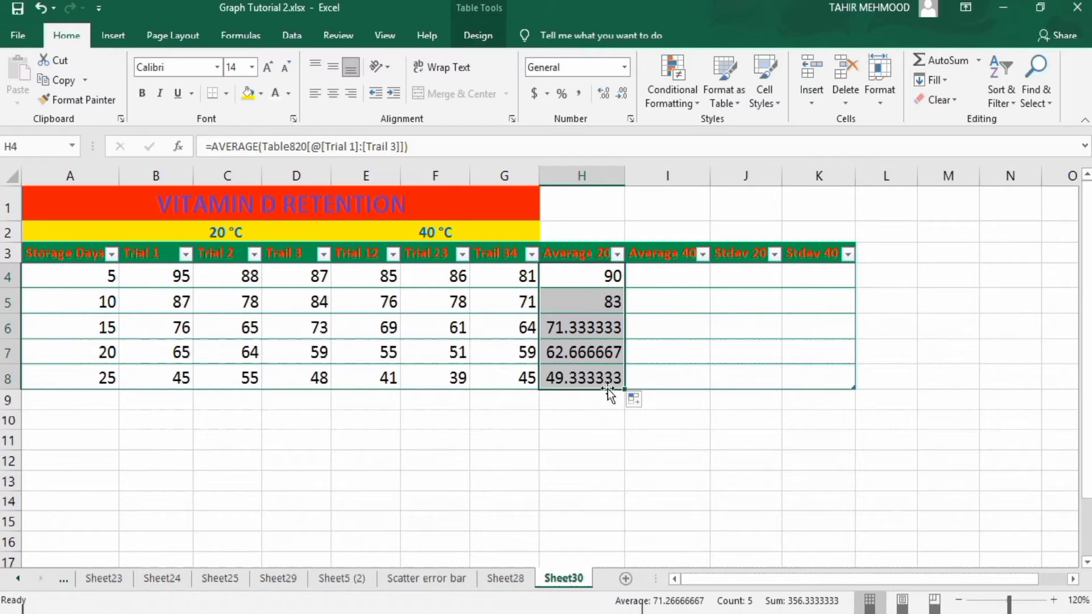
# Step: Enter an AVERAGE formula over Trial 12 to Trail 34 in I4 and fill it through I8 in the Average 40 column
pyautogui.click(658, 273)
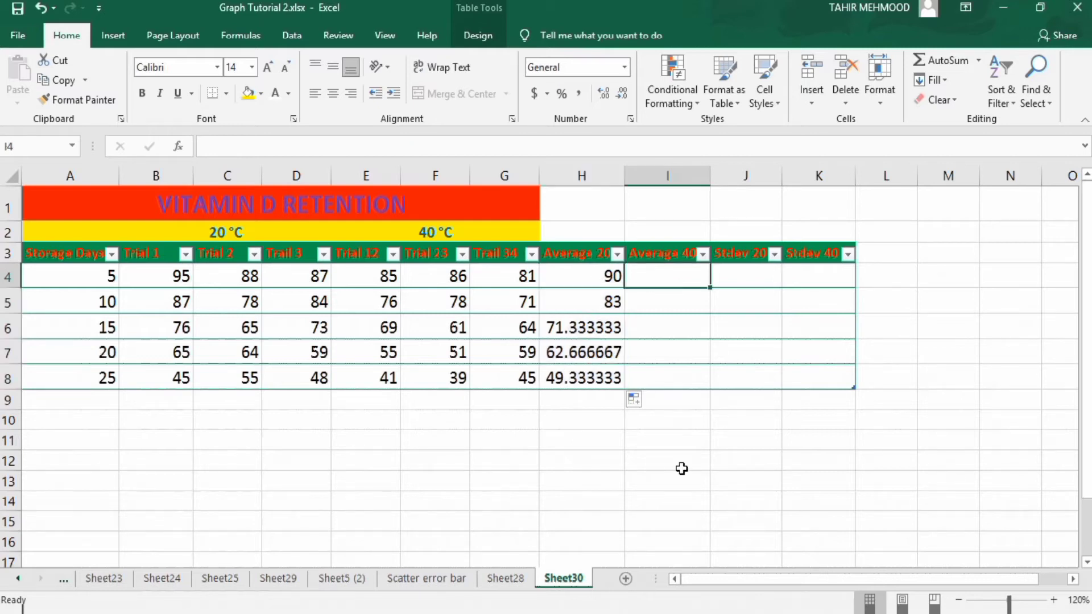
pyautogui.write('=')
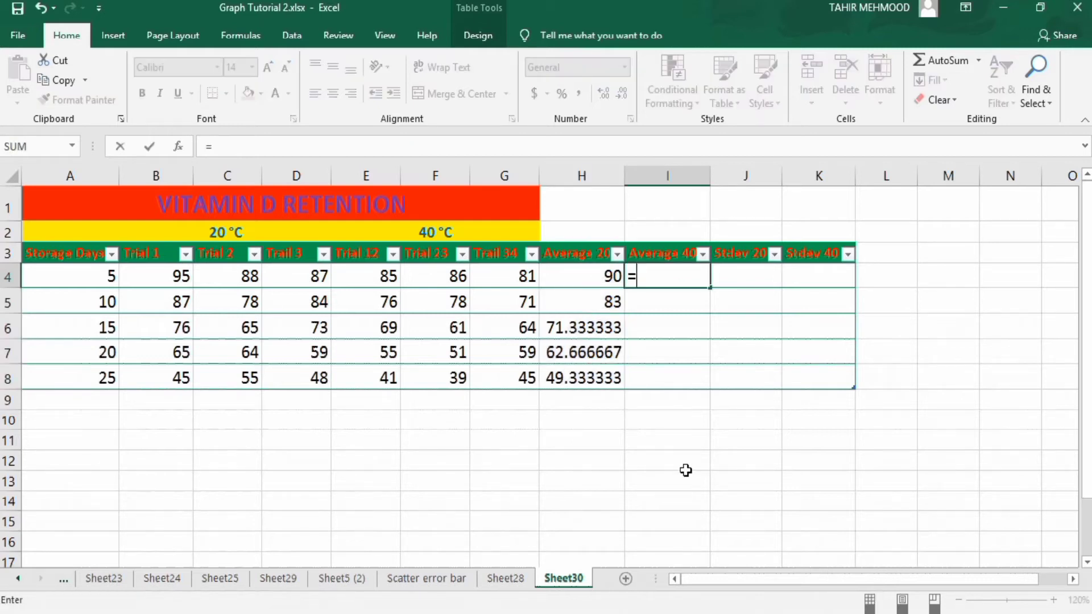
pyautogui.write('aver')
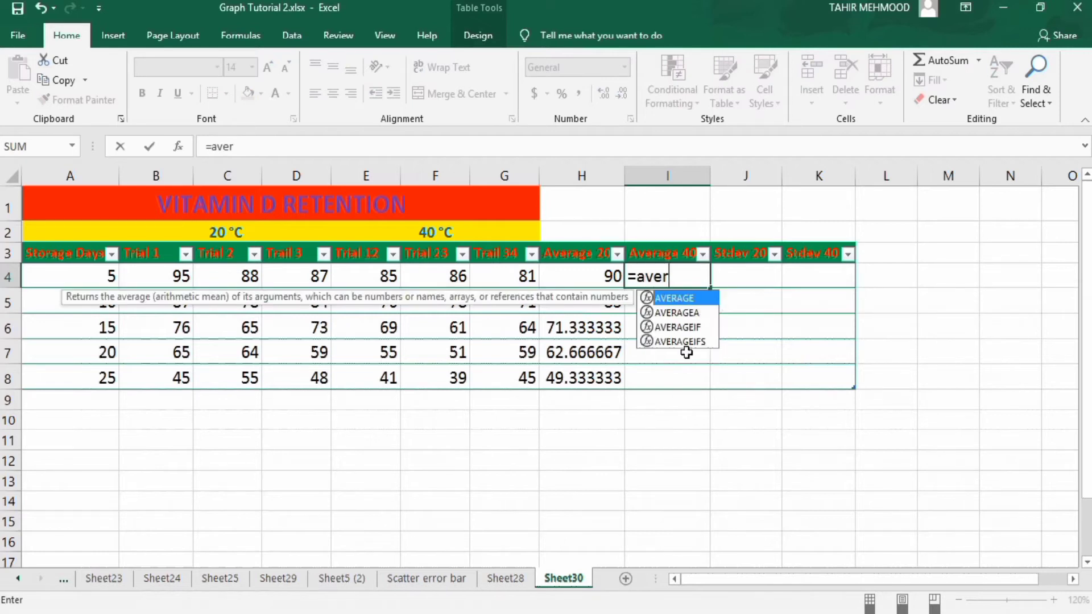
pyautogui.doubleClick(688, 300)
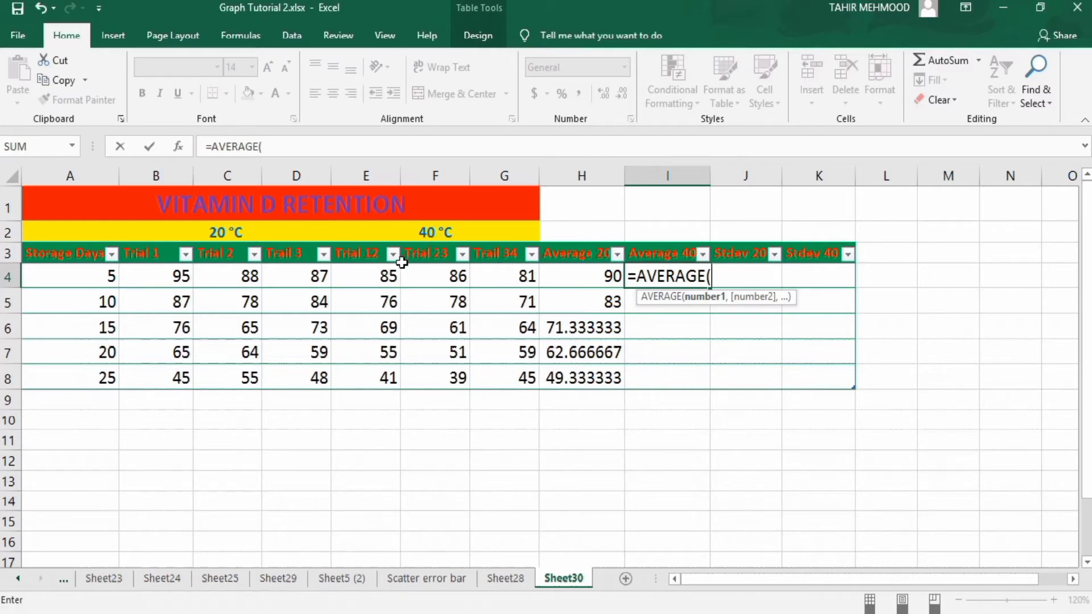
pyautogui.click(362, 273)
pyautogui.moveTo(361, 273); pyautogui.dragTo(492, 274)
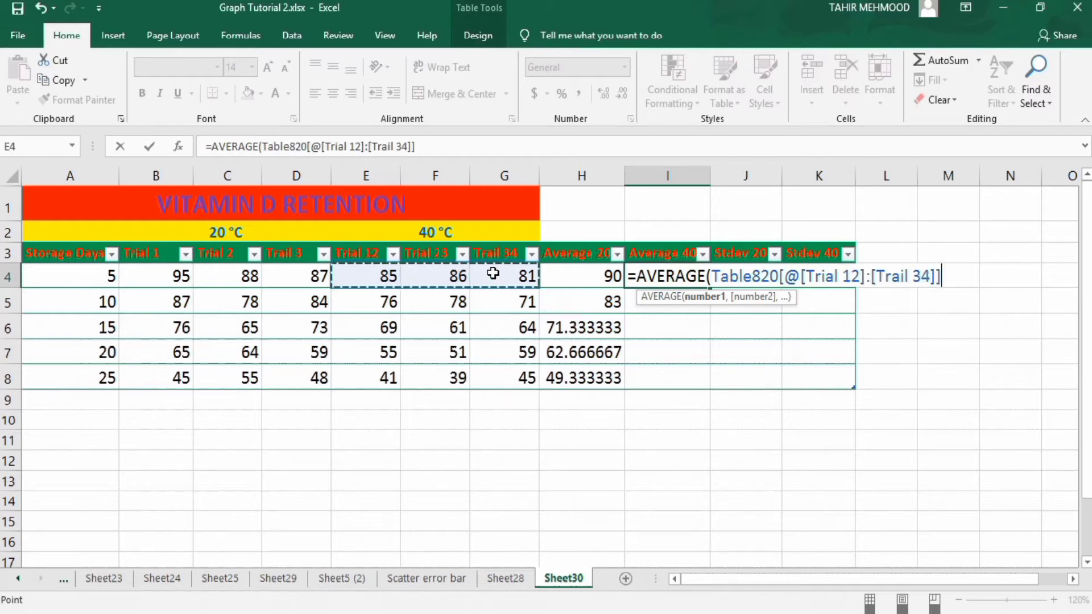
pyautogui.press('Return')
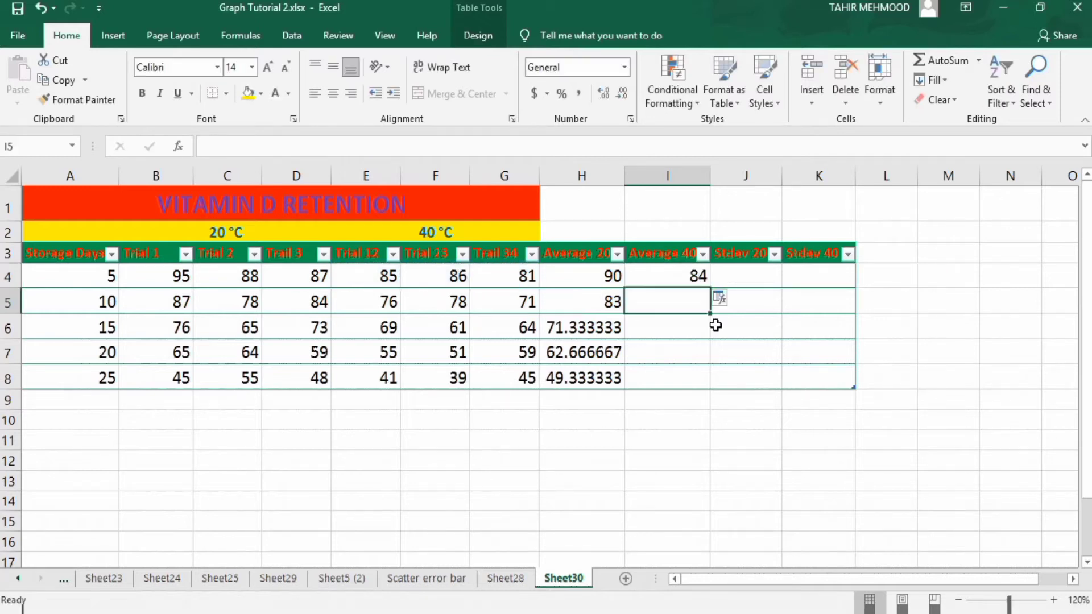
pyautogui.click(697, 274)
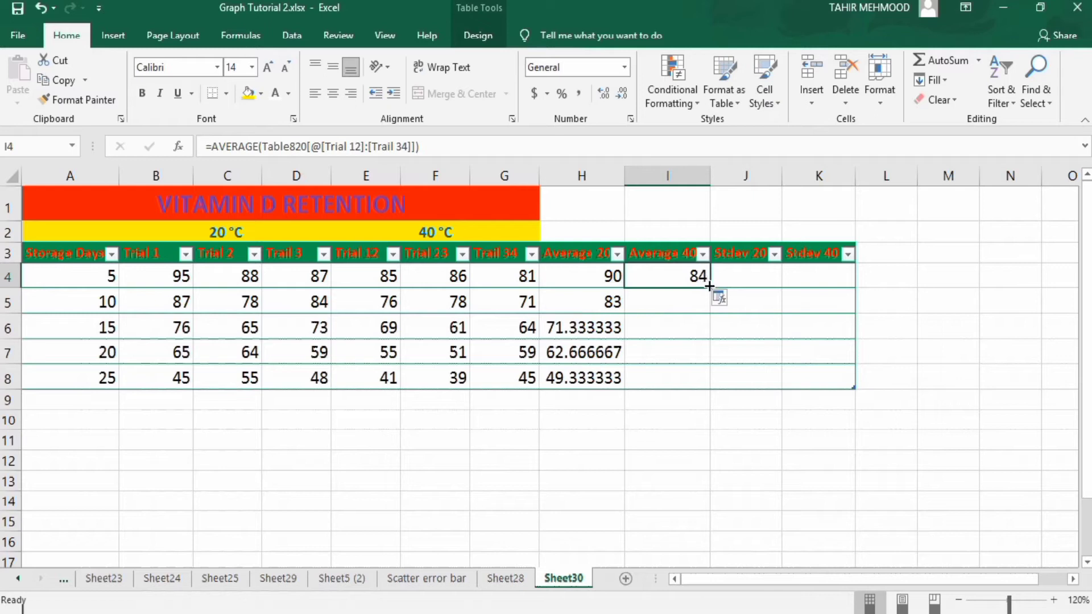
pyautogui.moveTo(710, 288); pyautogui.dragTo(709, 390)
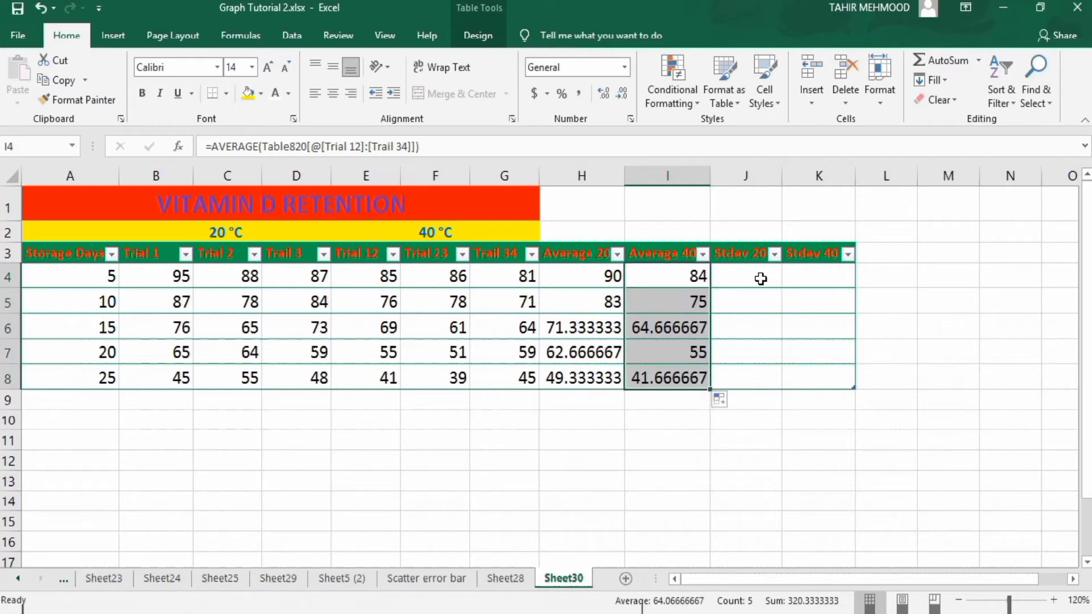
# Step: Enter a STDEV formula over Trial 1 to Trail 3 in J4 and fill it through J8 in the Stdev 20 column
pyautogui.click(744, 276)
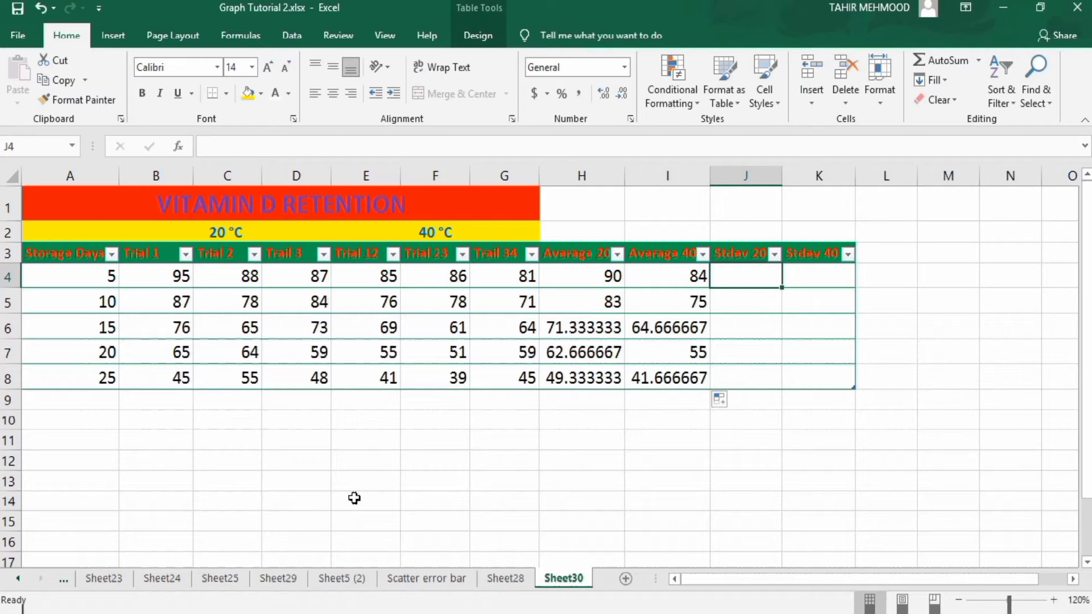
pyautogui.write('=s')
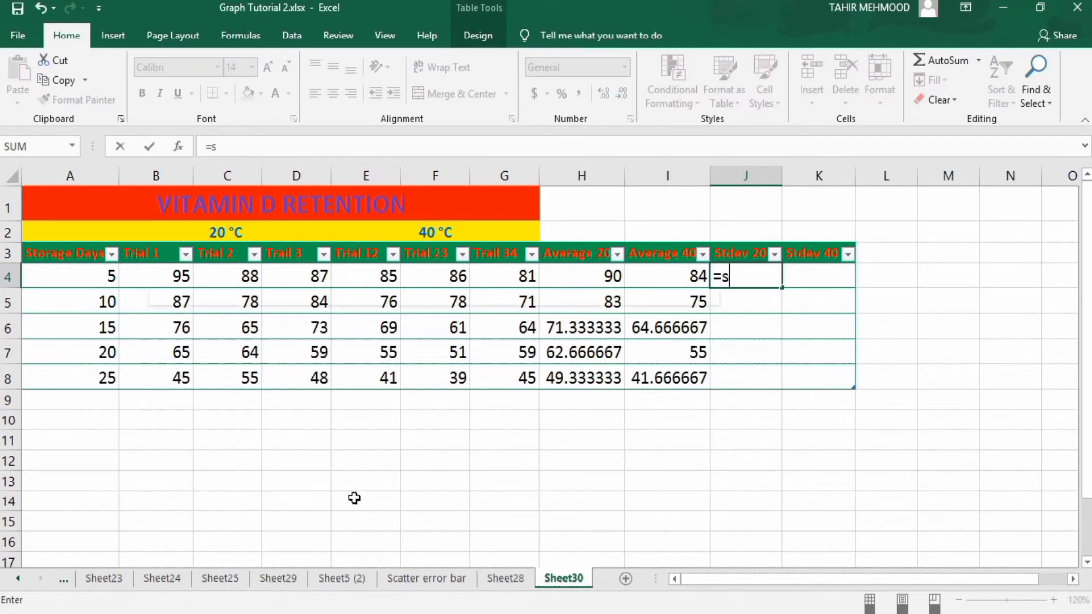
pyautogui.write('td')
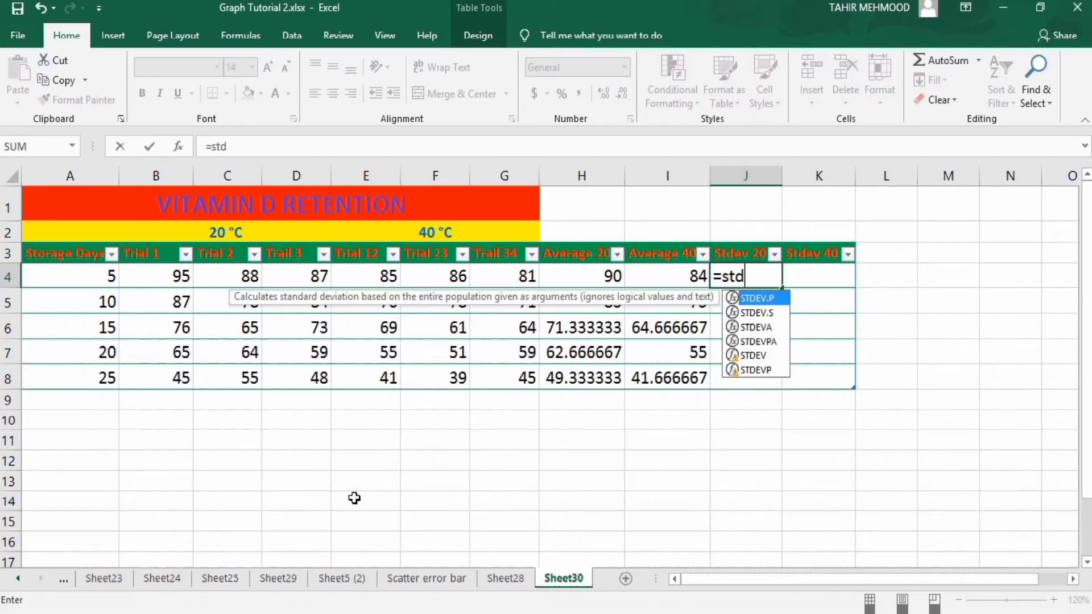
pyautogui.doubleClick(755, 356)
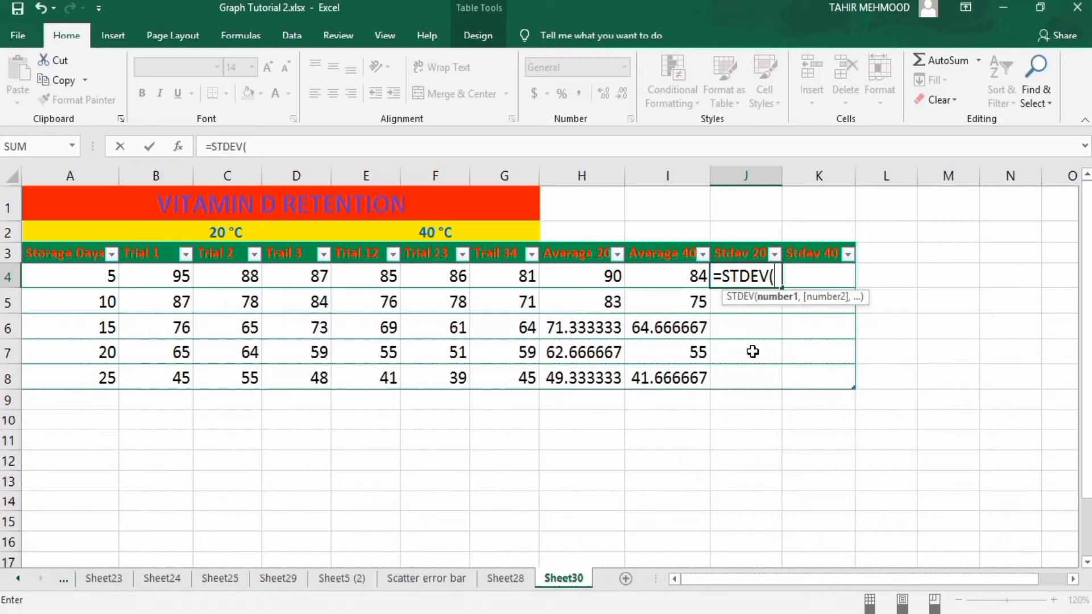
pyautogui.click(165, 275)
pyautogui.moveTo(165, 275); pyautogui.dragTo(283, 273)
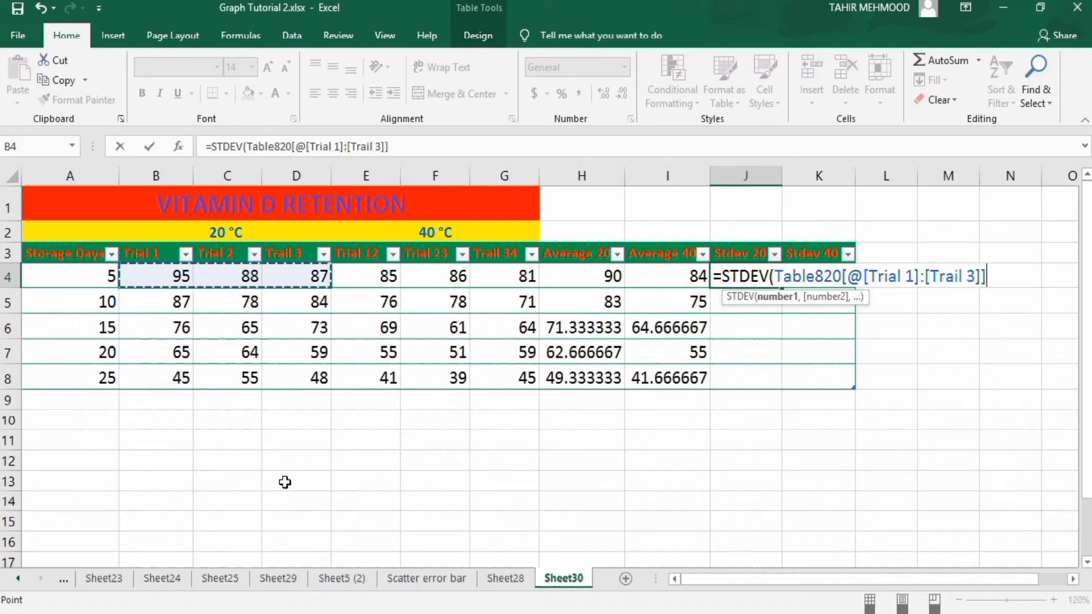
pyautogui.press('Return')
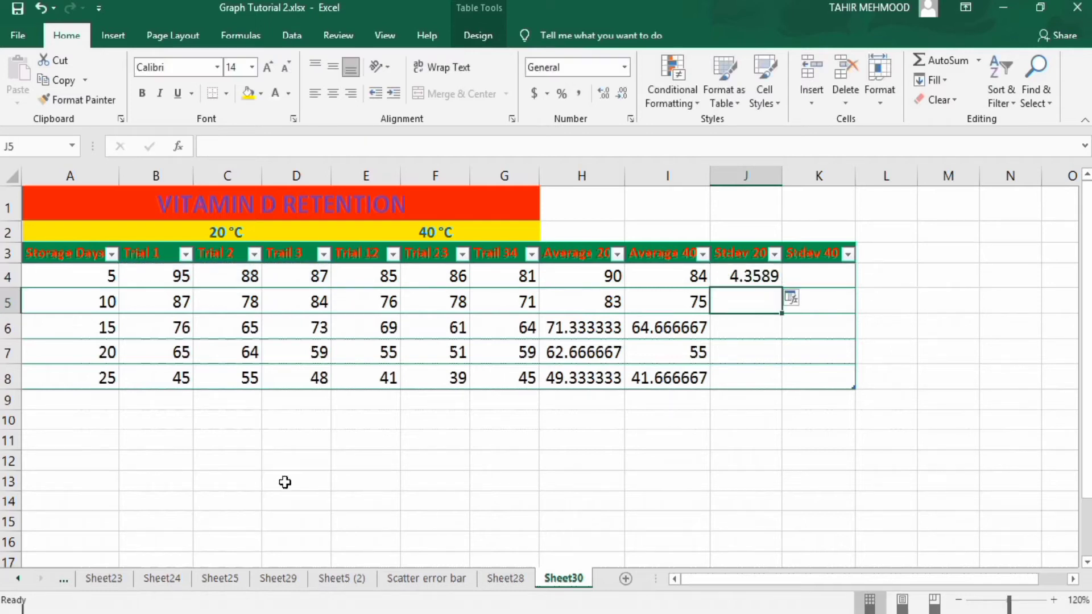
pyautogui.click(769, 276)
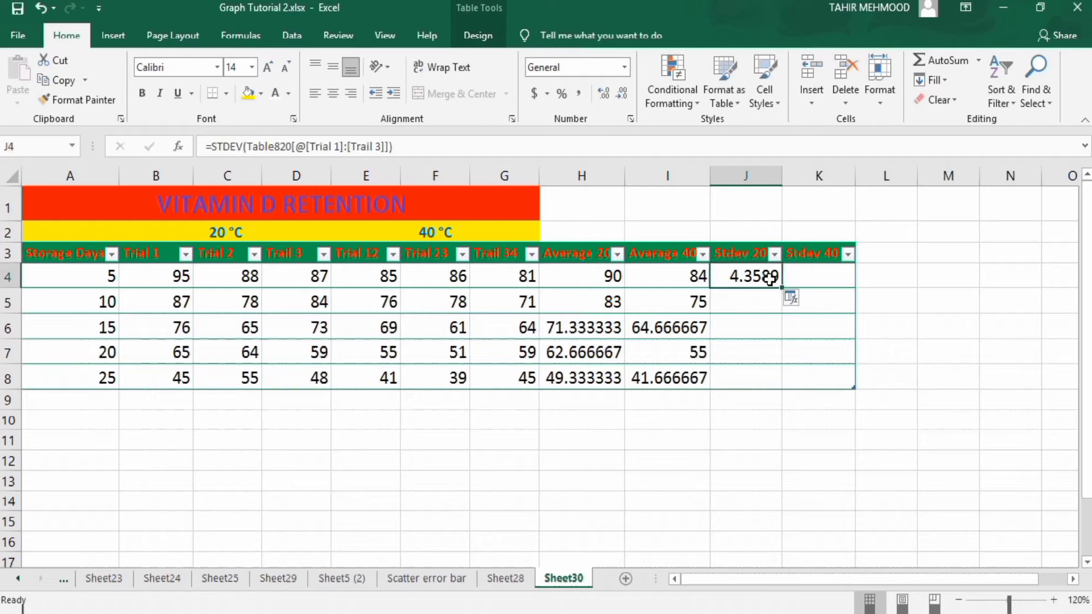
pyautogui.moveTo(784, 289); pyautogui.dragTo(783, 385)
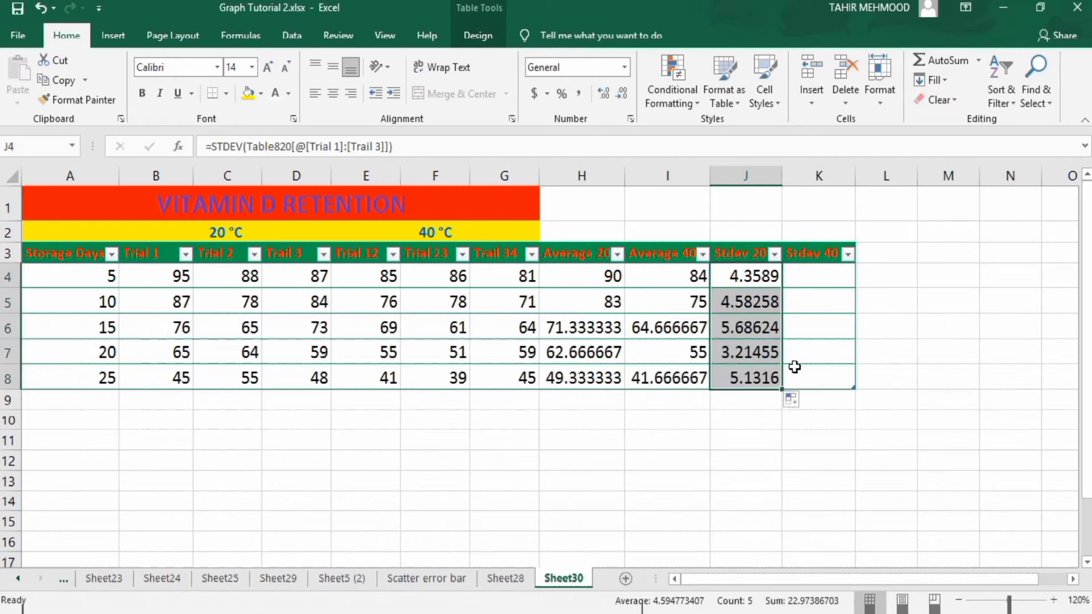
# Step: Enter a STDEV formula over Trial 12 to Trail 34 in K4 of the Stdev 40 column
pyautogui.click(814, 274)
pyautogui.write('=')
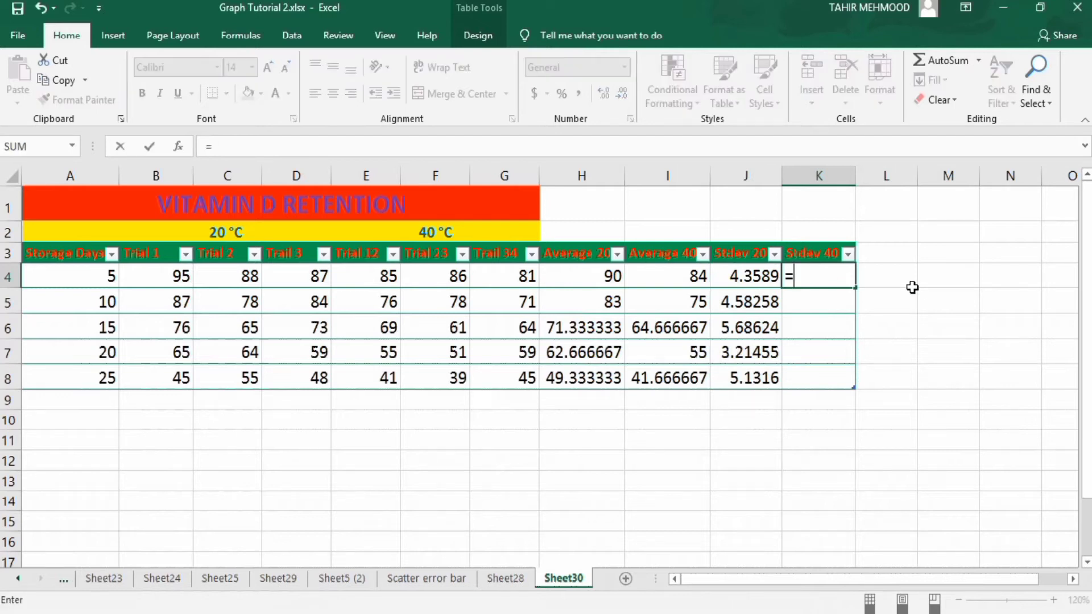
pyautogui.write('stdev')
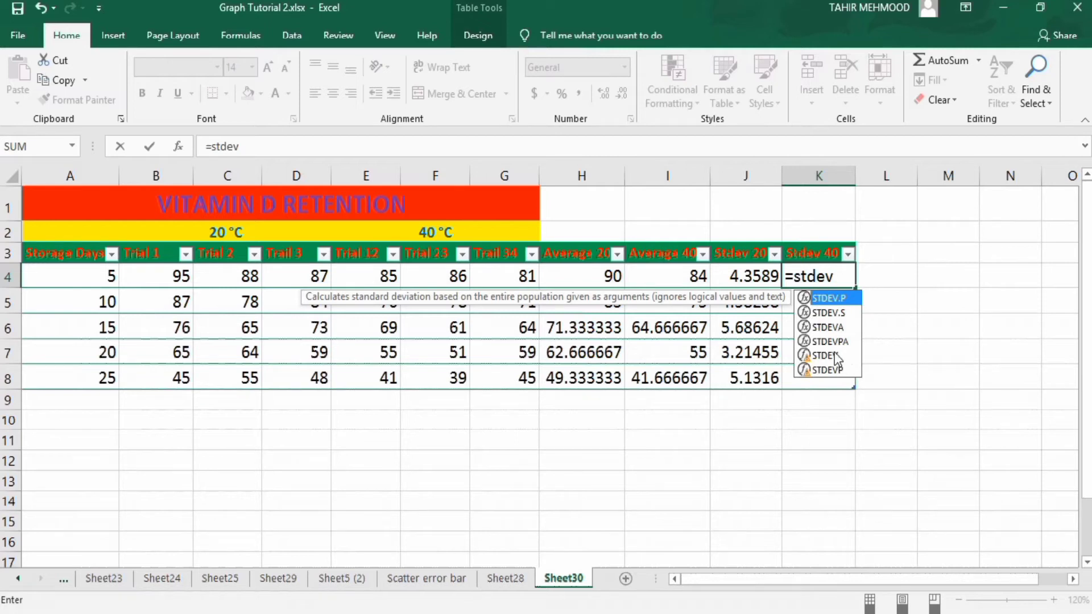
pyautogui.doubleClick(836, 356)
pyautogui.moveTo(370, 277); pyautogui.dragTo(483, 277)
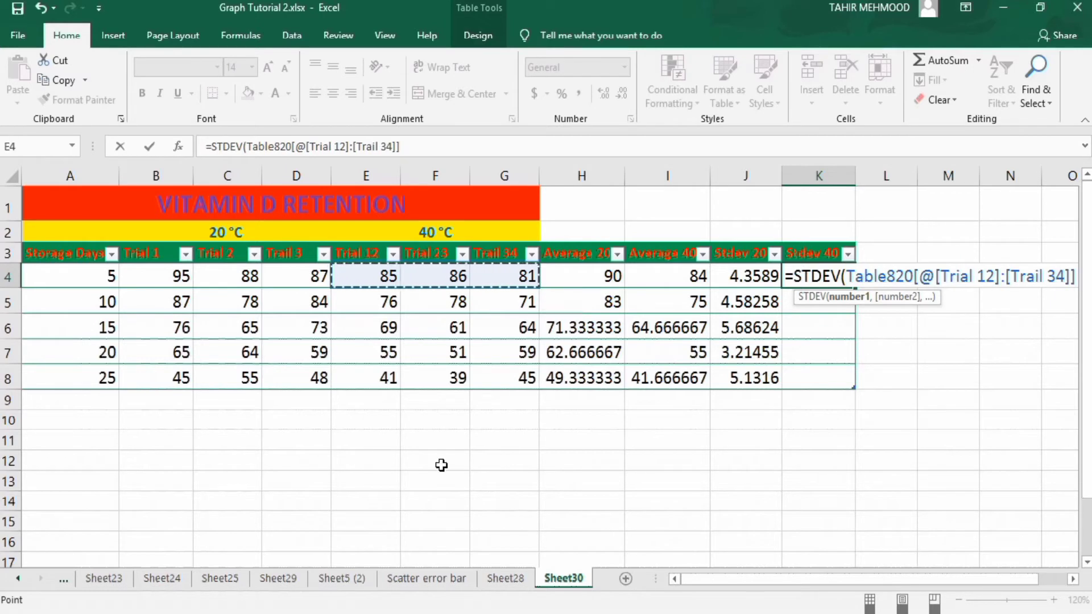
pyautogui.press('Return')
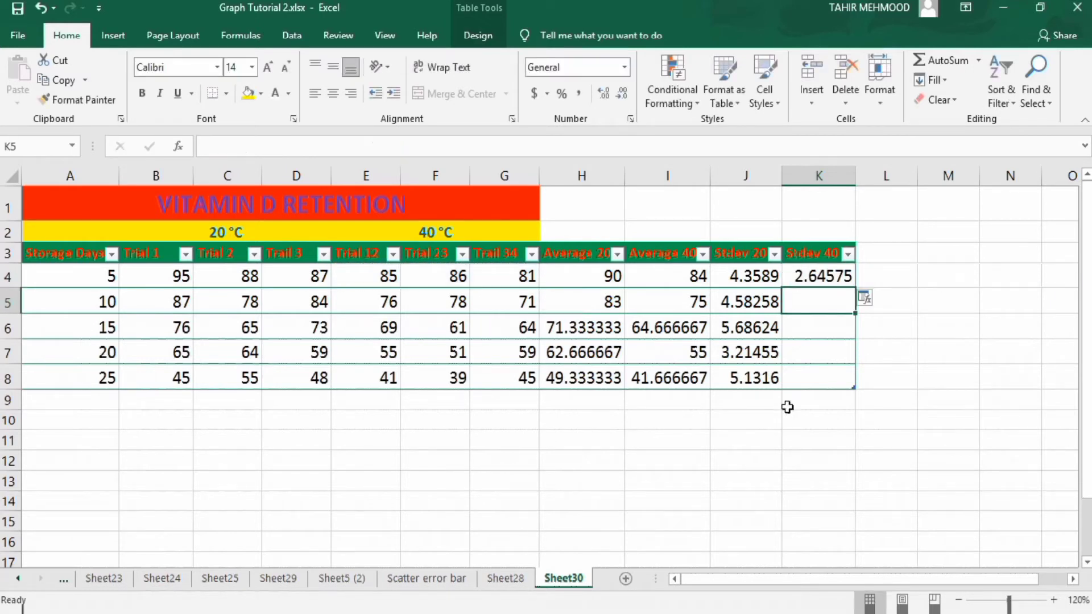
# Step: Fill the STDEV formula from K4 down through K8 in the Stdev 40 column
pyautogui.click(826, 277)
pyautogui.moveTo(855, 289); pyautogui.dragTo(855, 379)
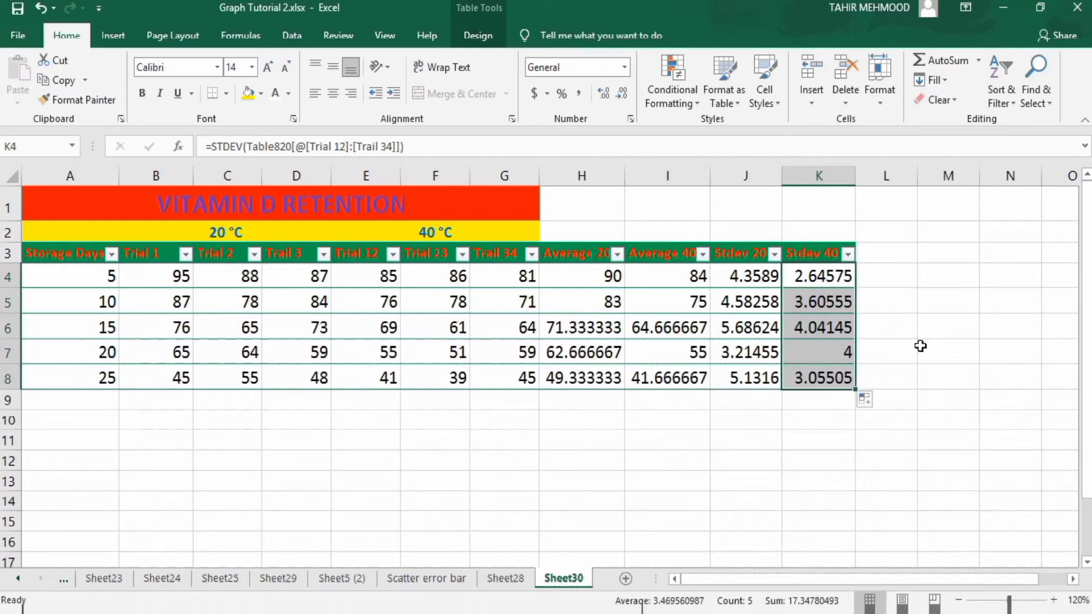
pyautogui.click(920, 346)
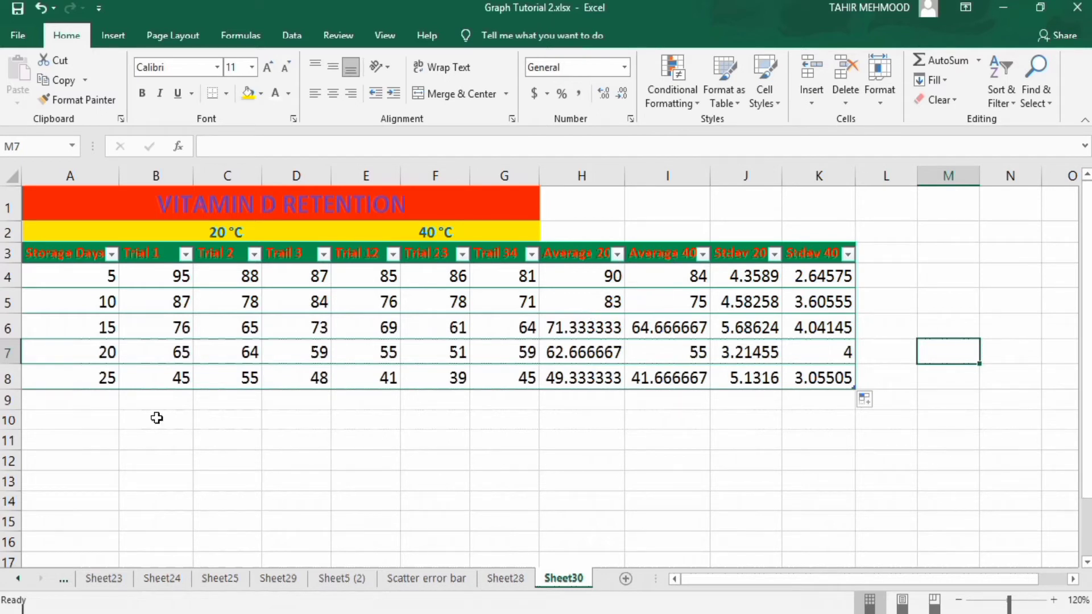
# Step: Copy the storage day values in A4:A8 and paste them into the cells starting at B11
pyautogui.moveTo(100, 378); pyautogui.dragTo(98, 278)
pyautogui.rightClick(100, 277)
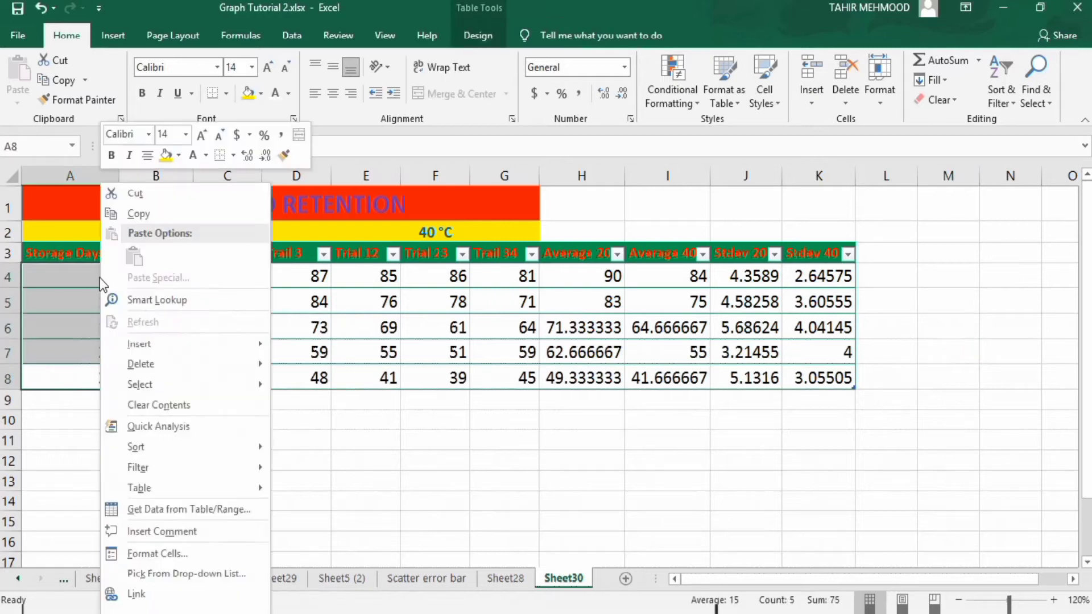
pyautogui.click(138, 214)
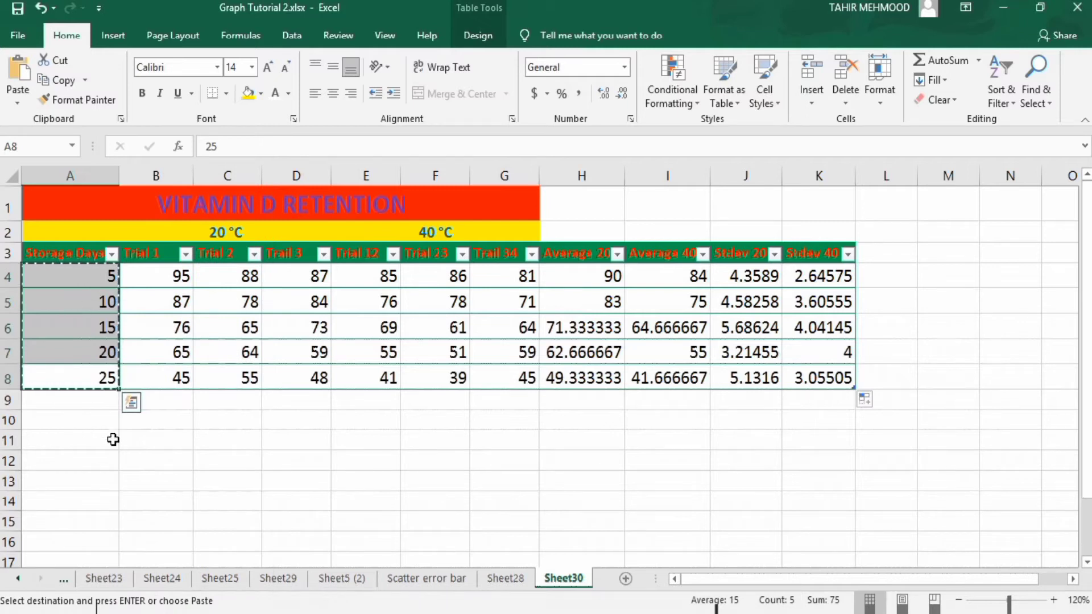
pyautogui.click(137, 443)
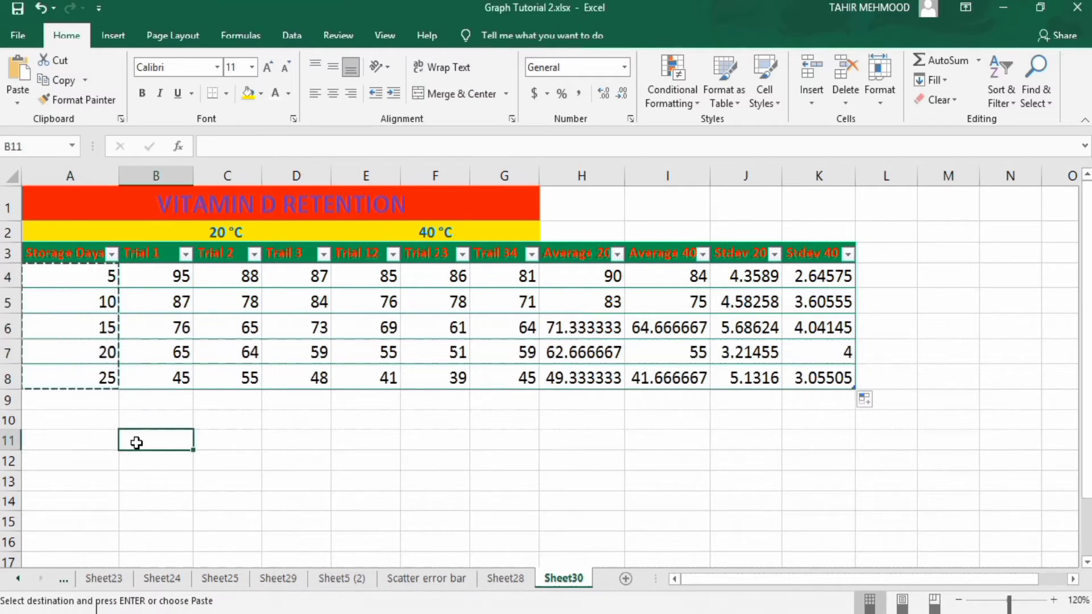
pyautogui.hotkey('ctrl', 'v')
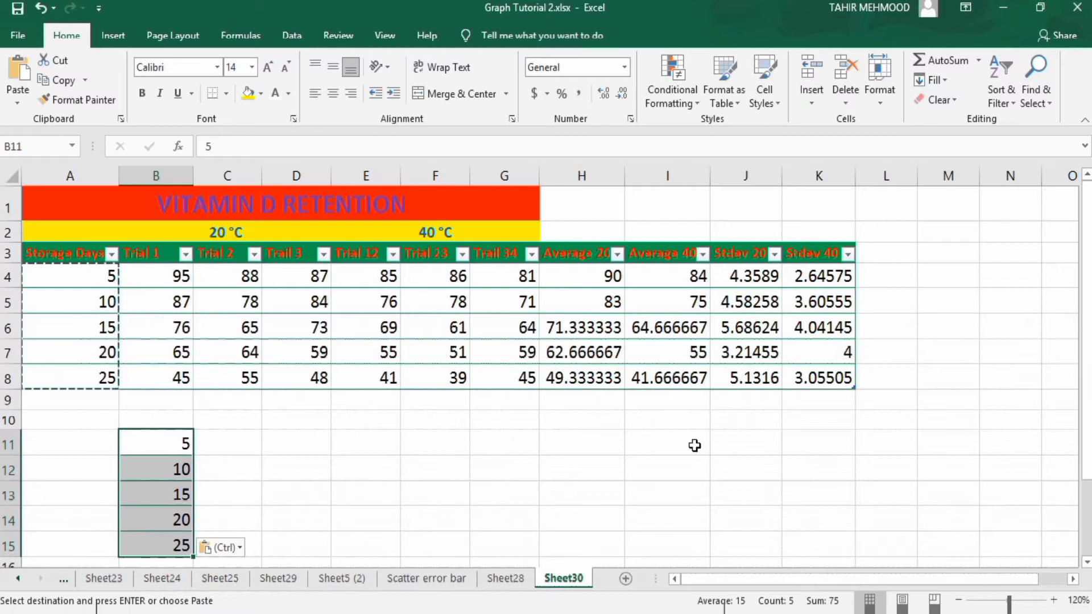
# Step: Copy the average and standard deviation columns with headers, H3:K8, and paste them as values only starting at C10
pyautogui.moveTo(832, 376); pyautogui.dragTo(592, 254)
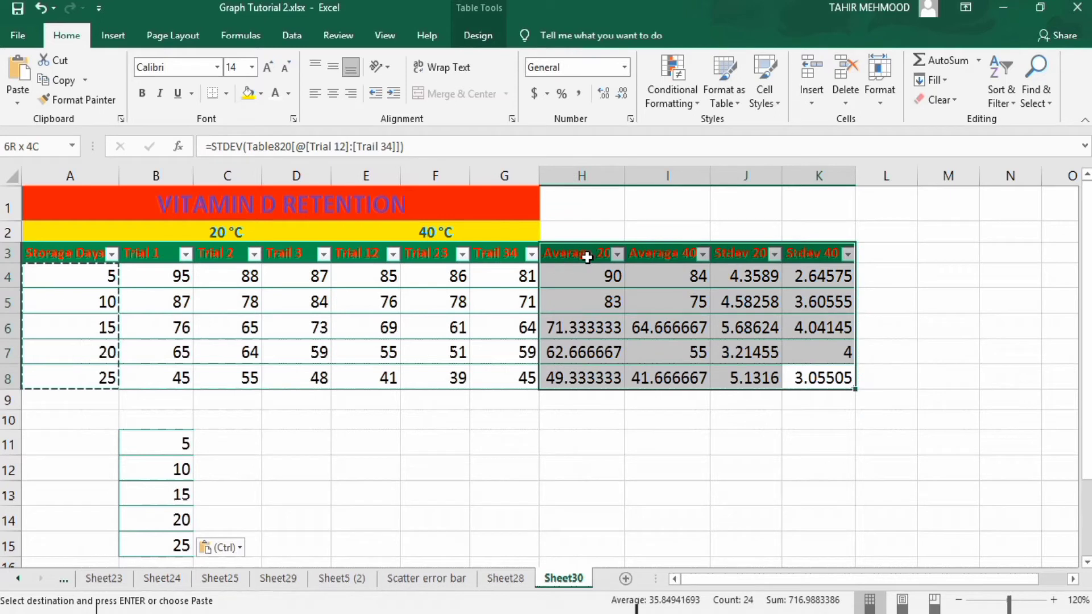
pyautogui.rightClick(664, 258)
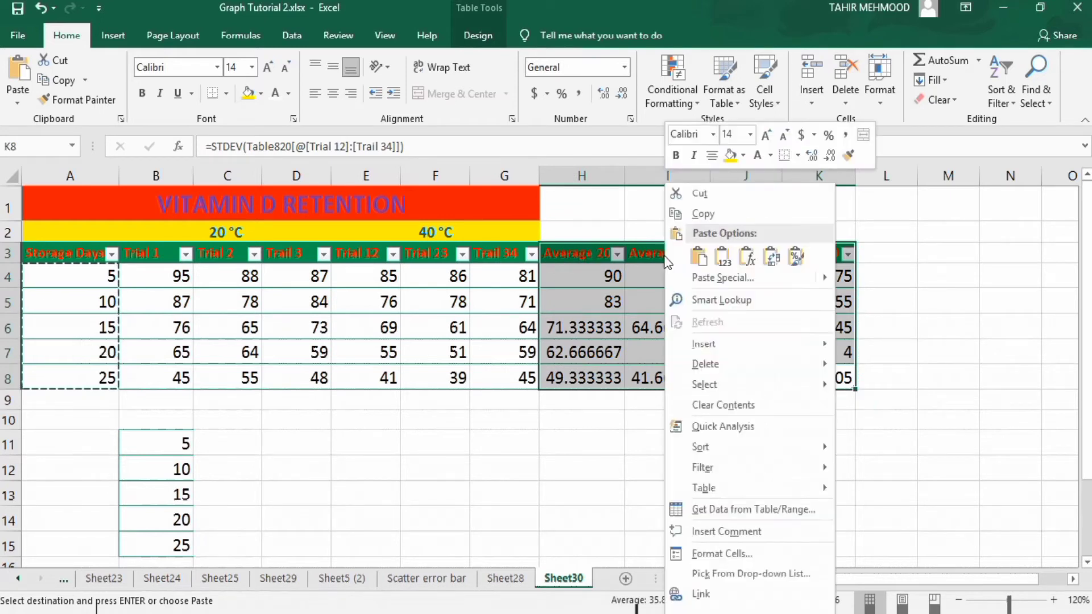
pyautogui.click(708, 213)
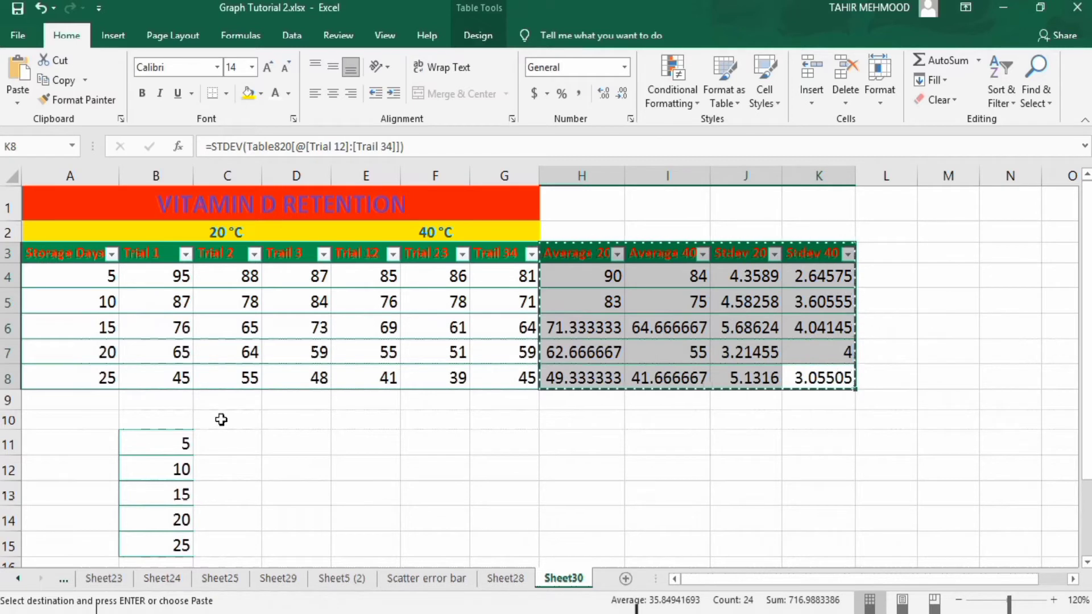
pyautogui.click(221, 420)
pyautogui.rightClick(222, 419)
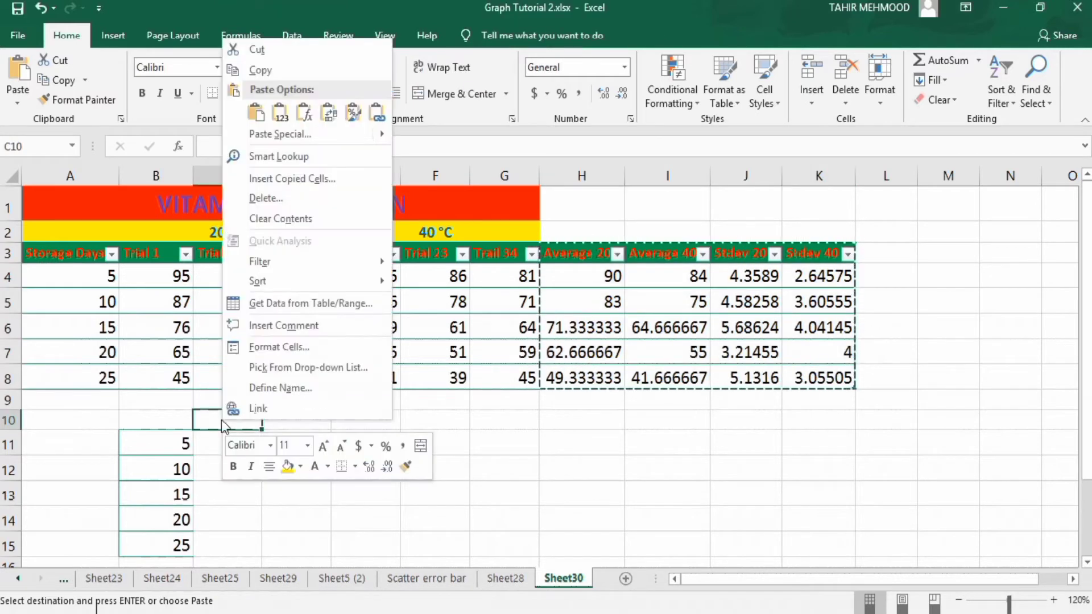
pyautogui.click(279, 114)
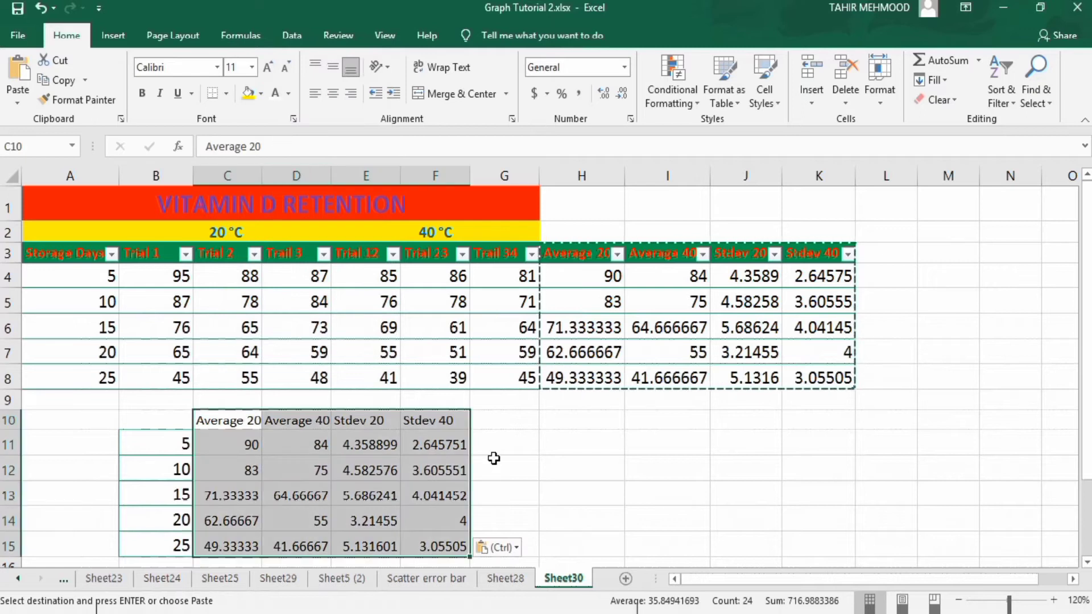
pyautogui.click(544, 483)
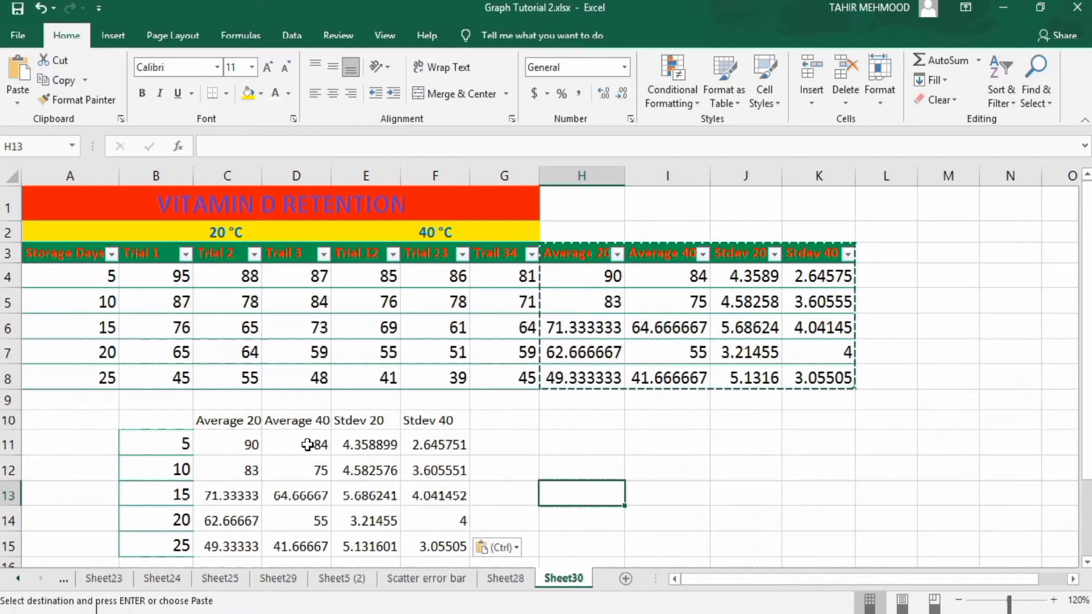
# Step: Reduce the pasted averages and standard deviations in C11:F15 to two decimal places
pyautogui.click(445, 546)
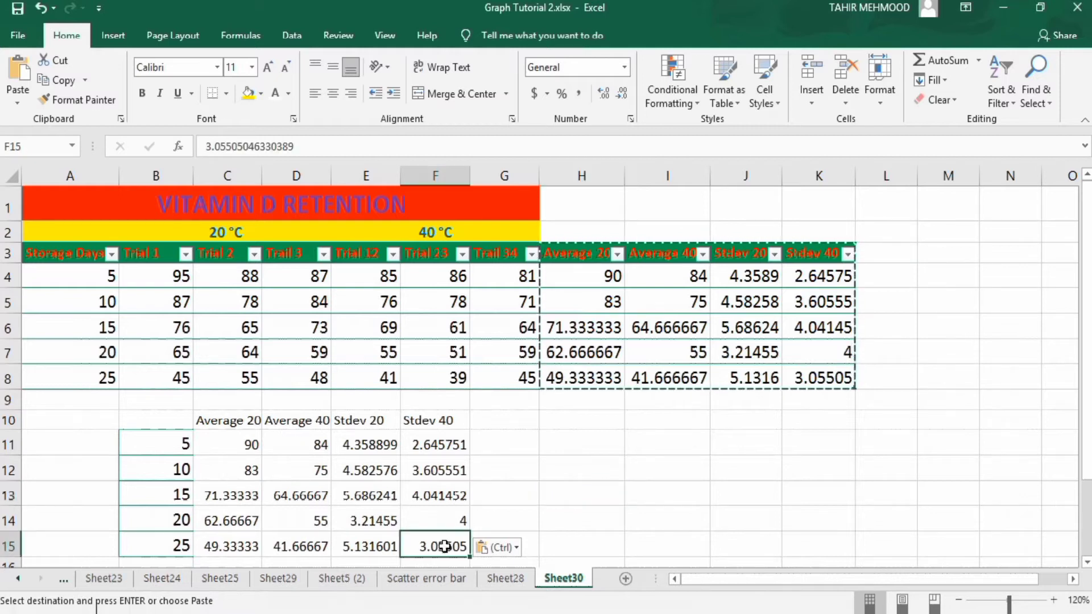
pyautogui.moveTo(445, 546); pyautogui.dragTo(241, 447)
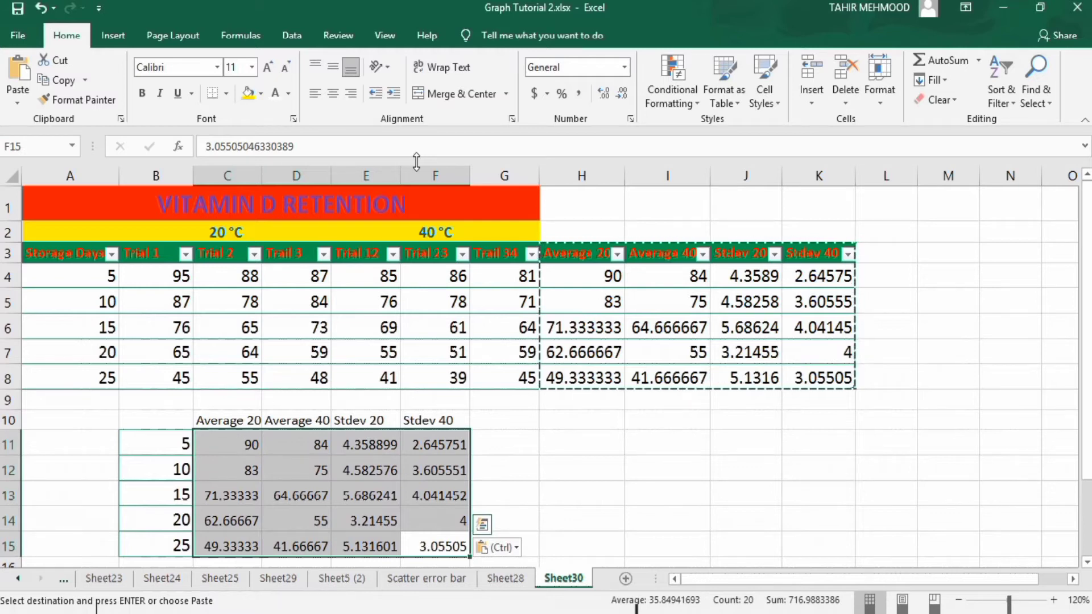
pyautogui.click(623, 97)
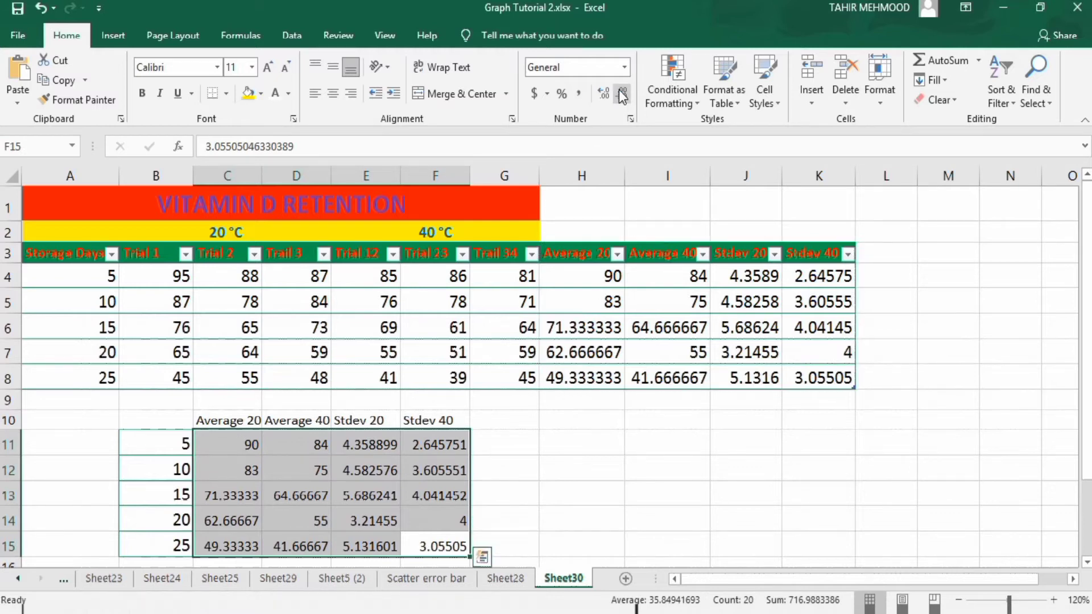
pyautogui.click(622, 97)
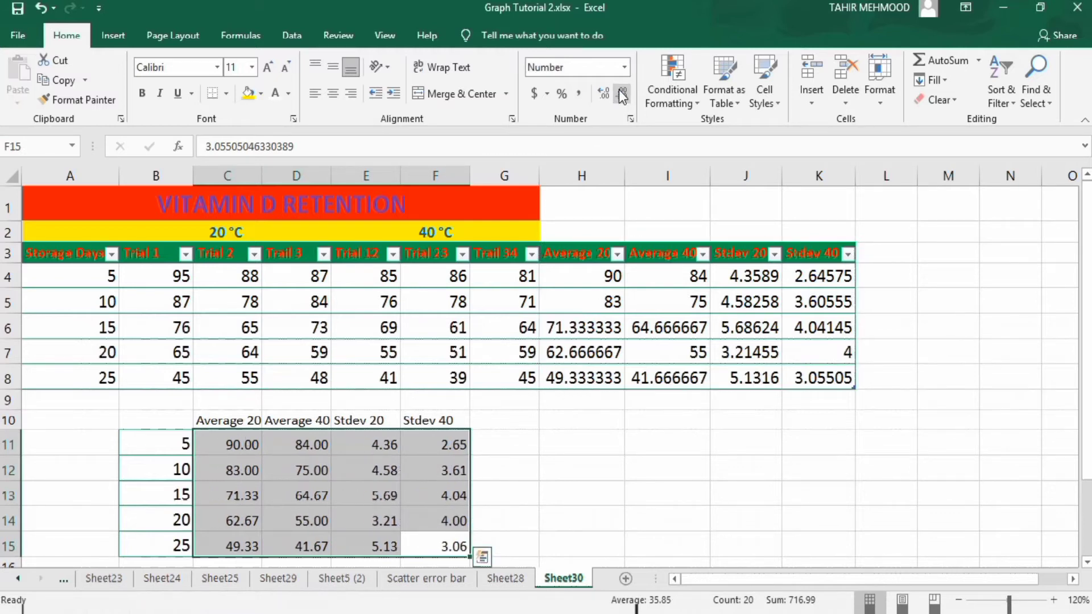
pyautogui.click(643, 521)
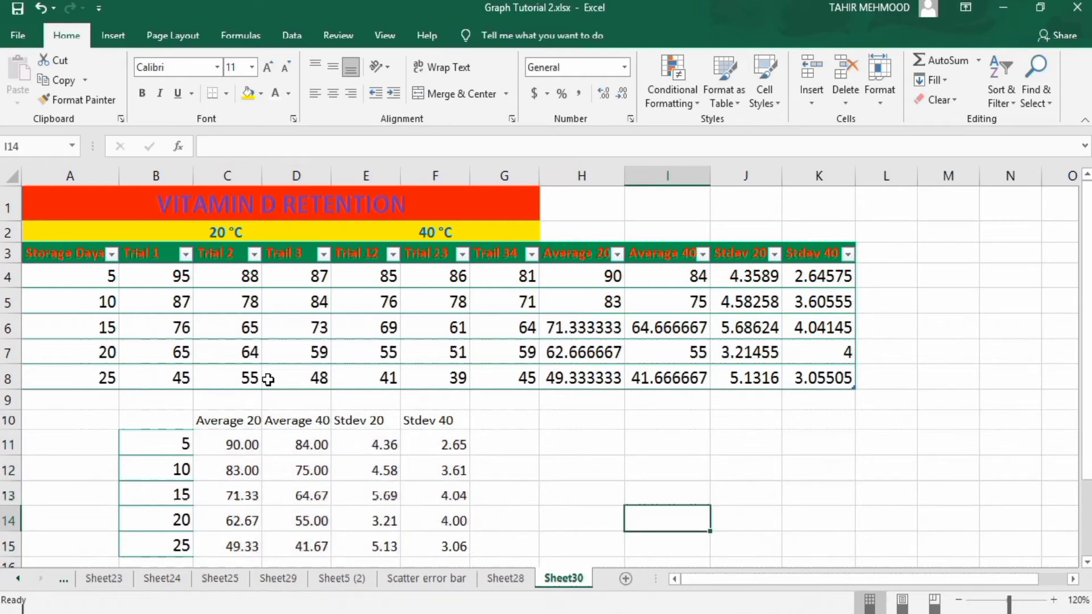
# Step: Copy the °C text from the merged 20 °C heading in B2 and append it to the Average 20 header in C10
pyautogui.doubleClick(254, 422)
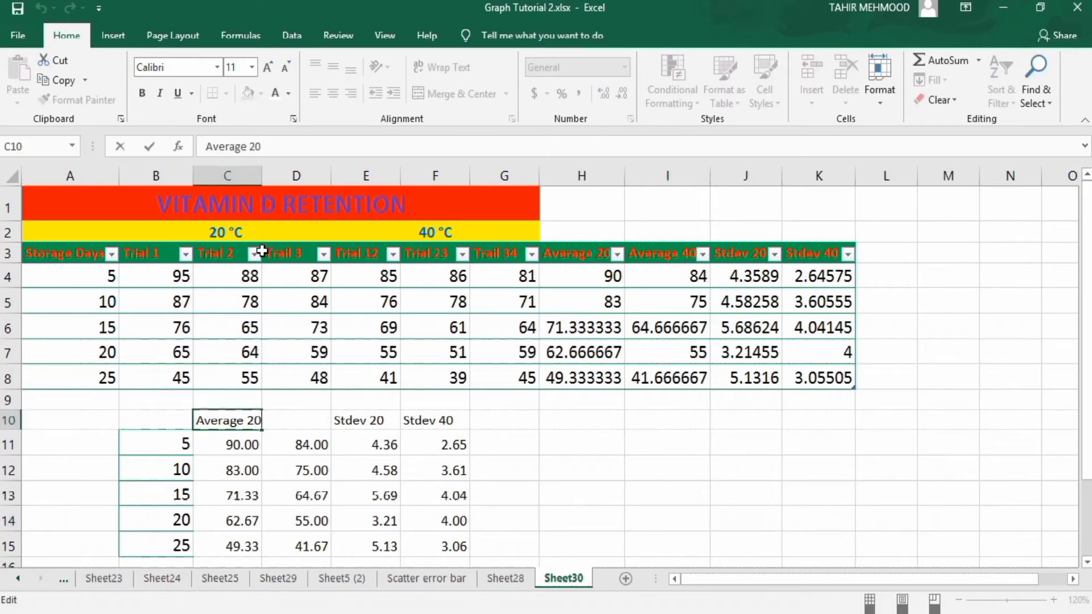
pyautogui.click(230, 232)
pyautogui.doubleClick(230, 233)
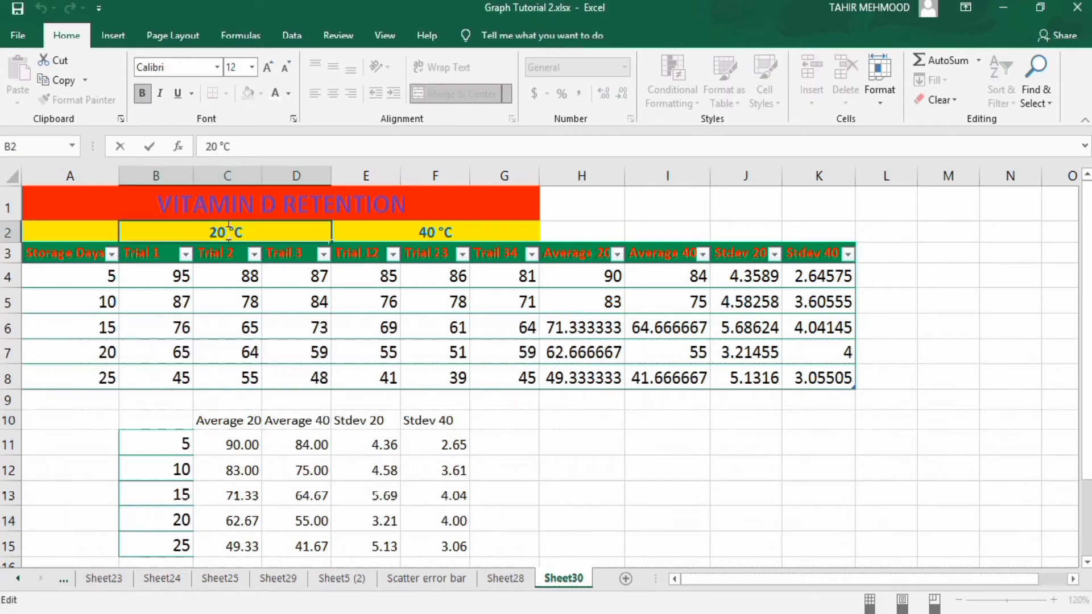
pyautogui.moveTo(233, 234); pyautogui.dragTo(239, 234)
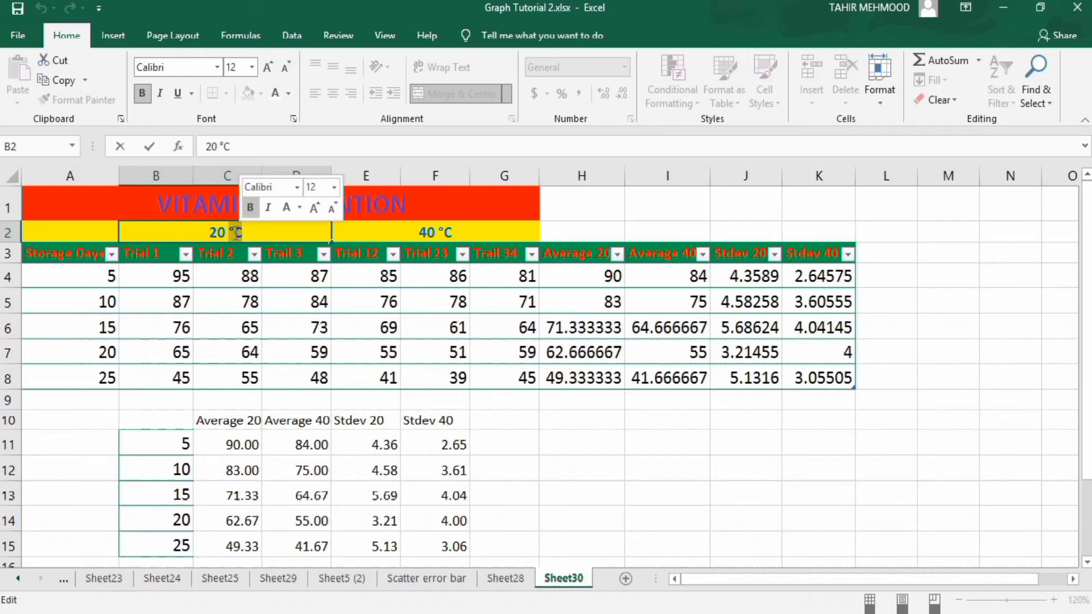
pyautogui.rightClick(236, 233)
pyautogui.click(262, 262)
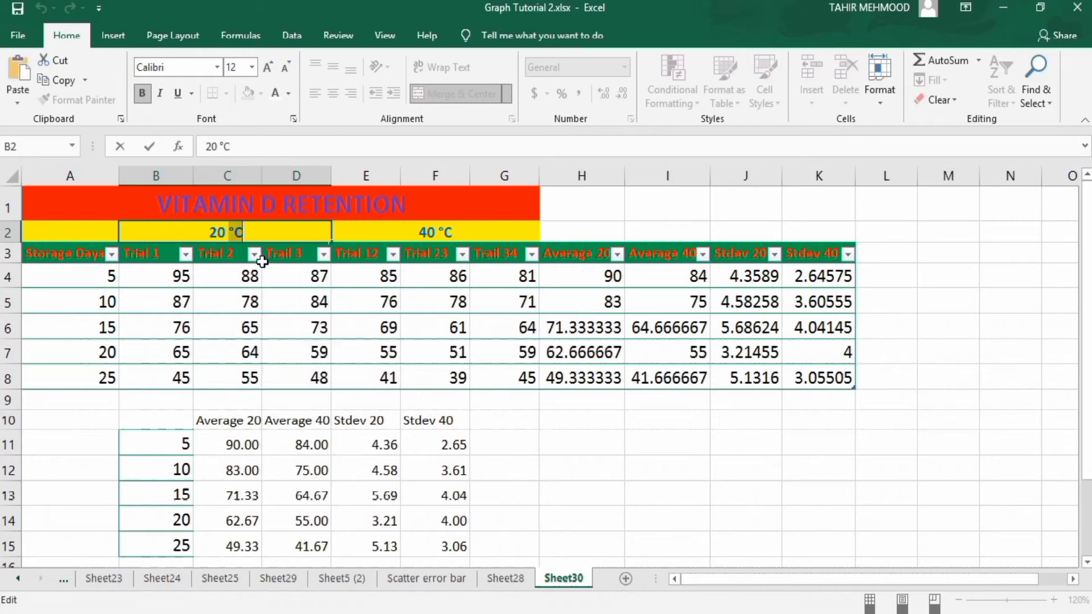
pyautogui.doubleClick(266, 422)
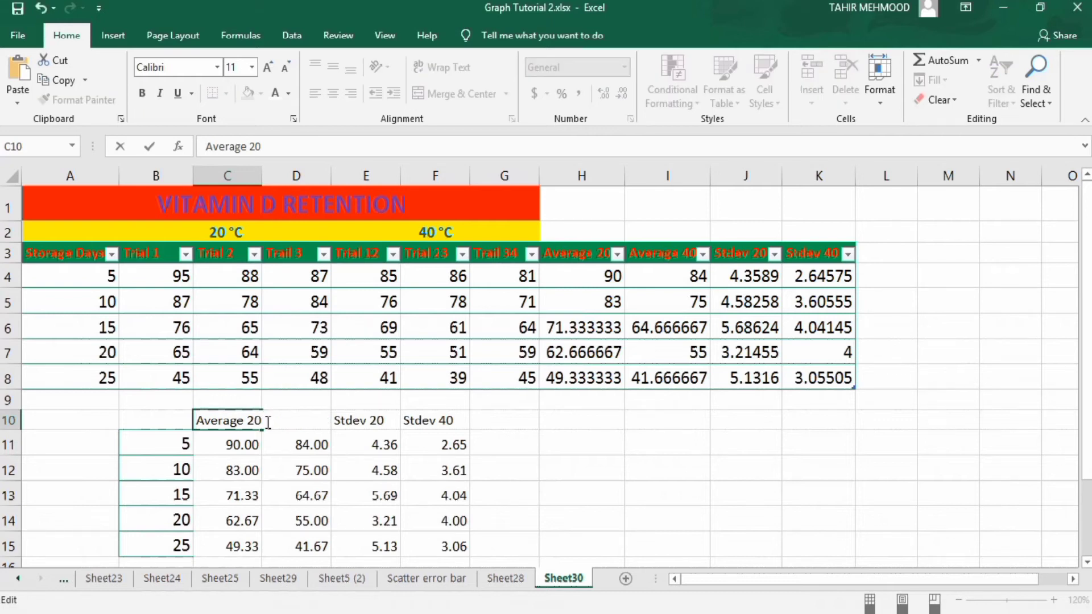
pyautogui.hotkey('ctrl', 'v')
pyautogui.press('Return')
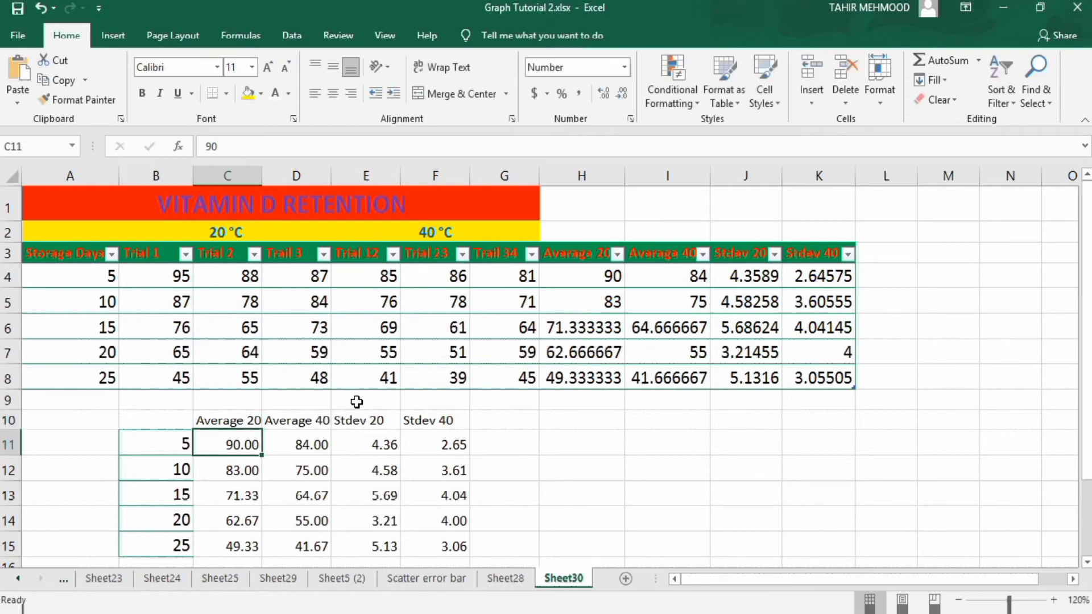
# Step: Append °C to the Average 40 header in D10
pyautogui.click(324, 421)
pyautogui.doubleClick(324, 421)
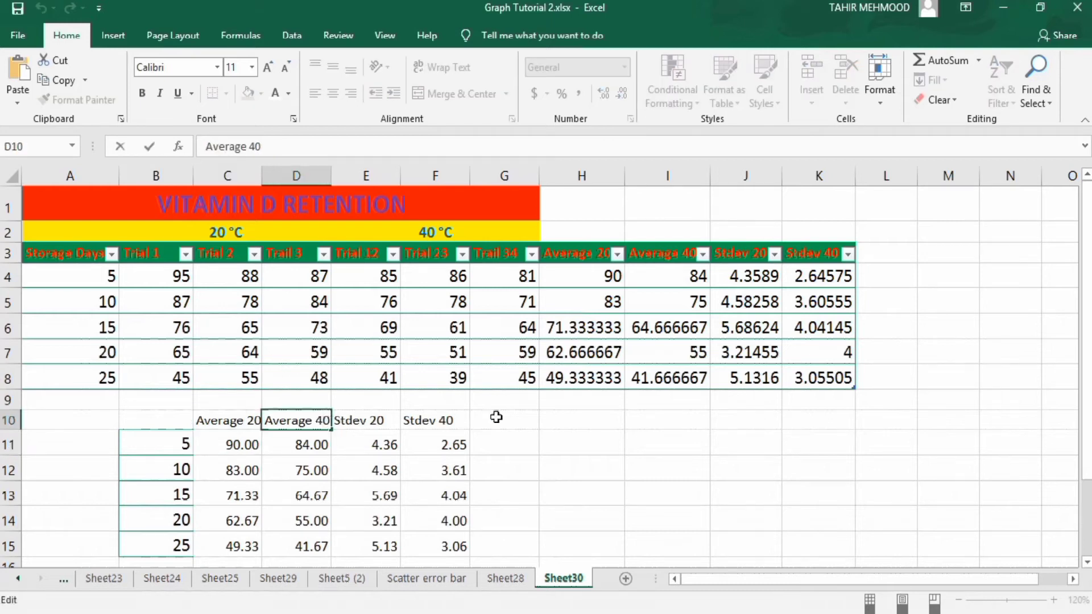
pyautogui.write('°C')
pyautogui.press('Return')
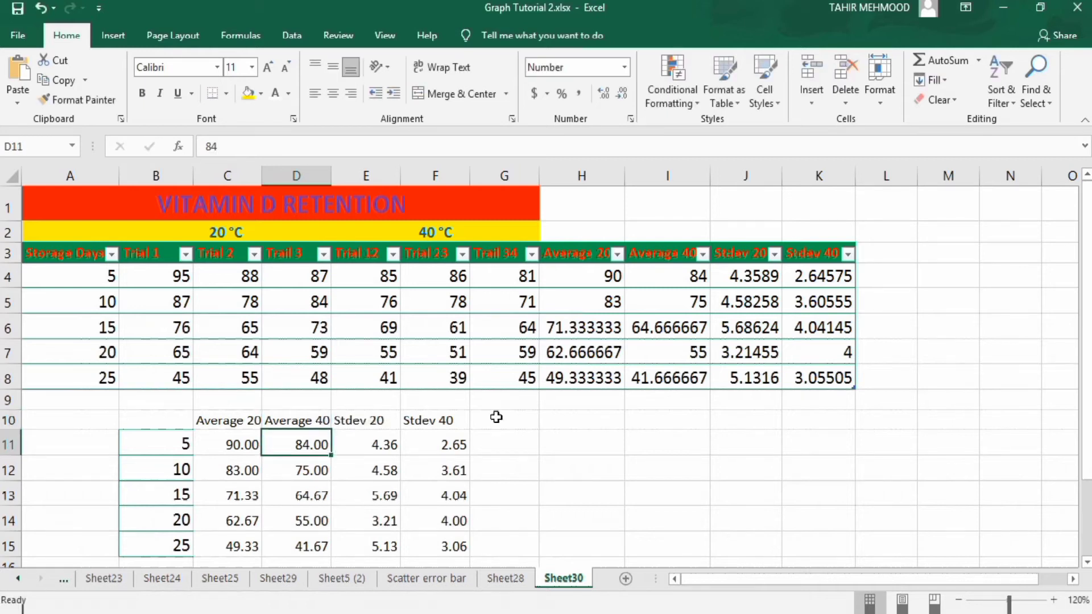
pyautogui.click(631, 494)
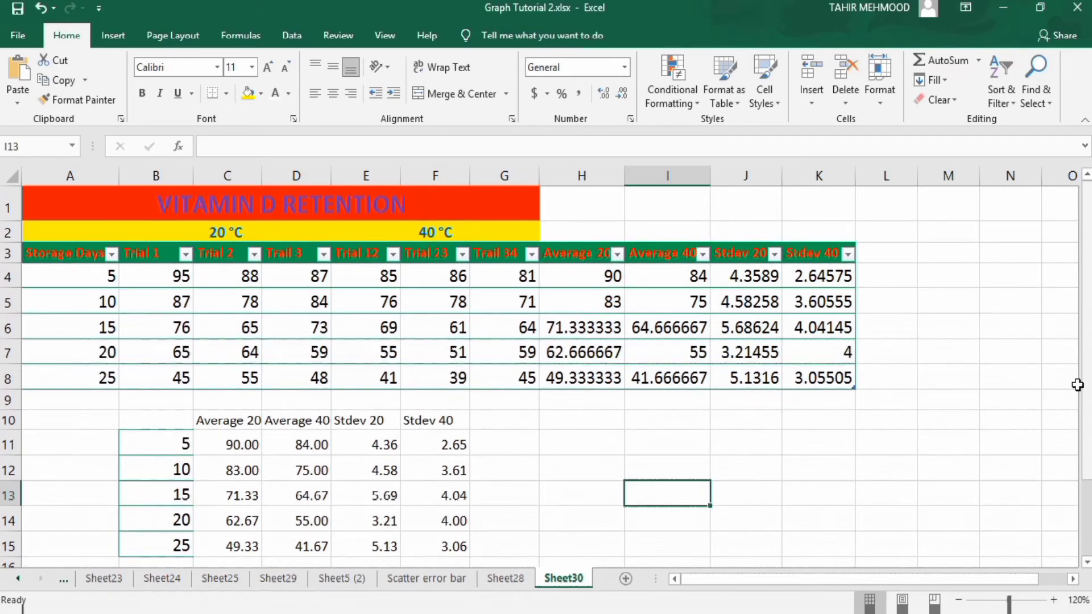
# Step: Insert a 2-D line chart with markers from the storage days and the two average columns in B10:D15
pyautogui.click(321, 546)
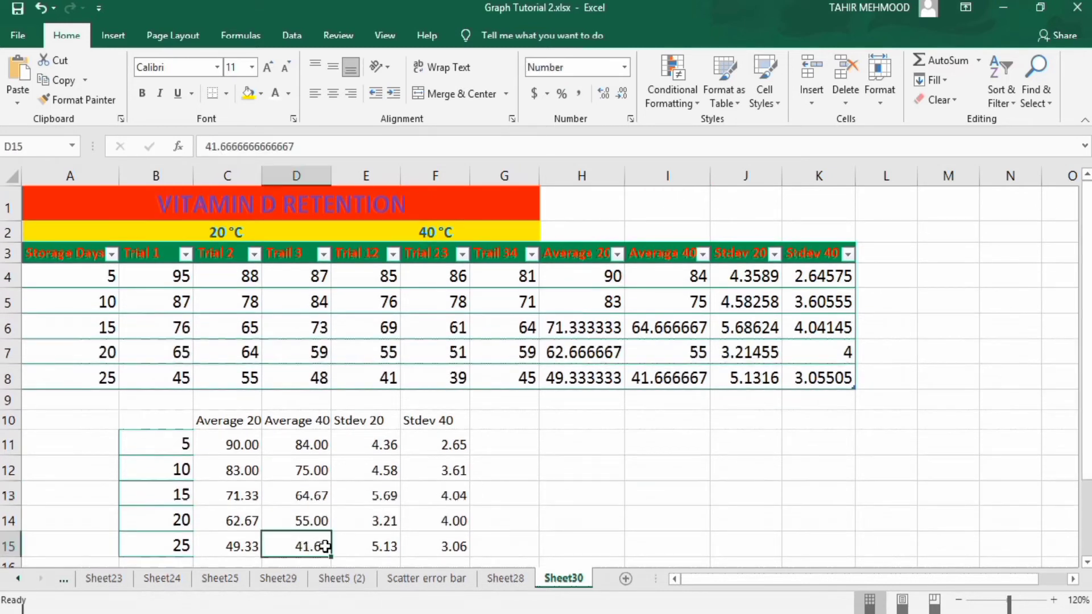
pyautogui.moveTo(321, 546); pyautogui.dragTo(185, 427)
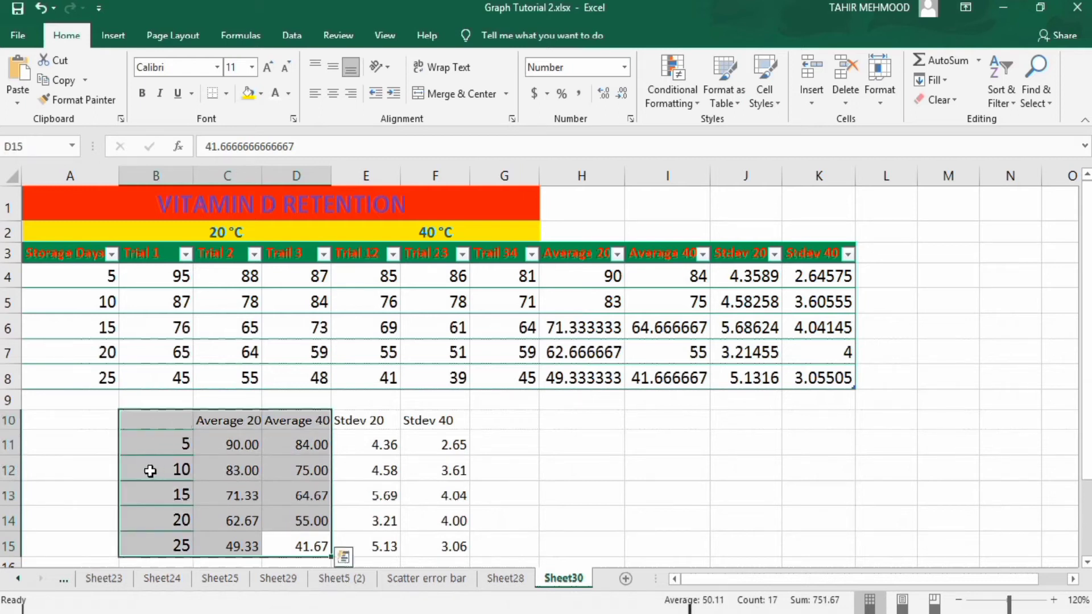
pyautogui.click(117, 37)
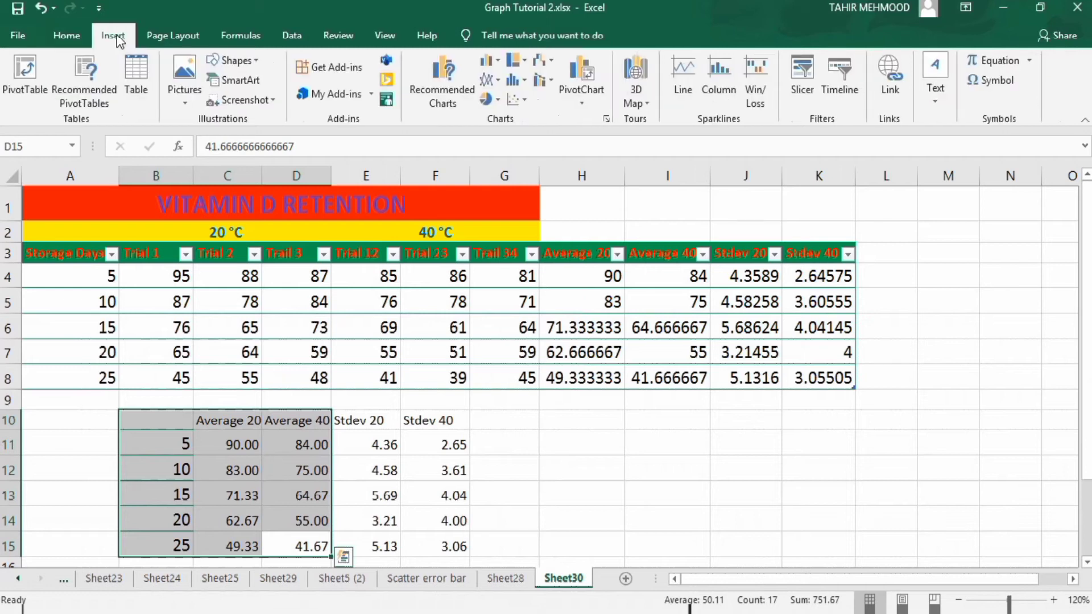
pyautogui.click(499, 81)
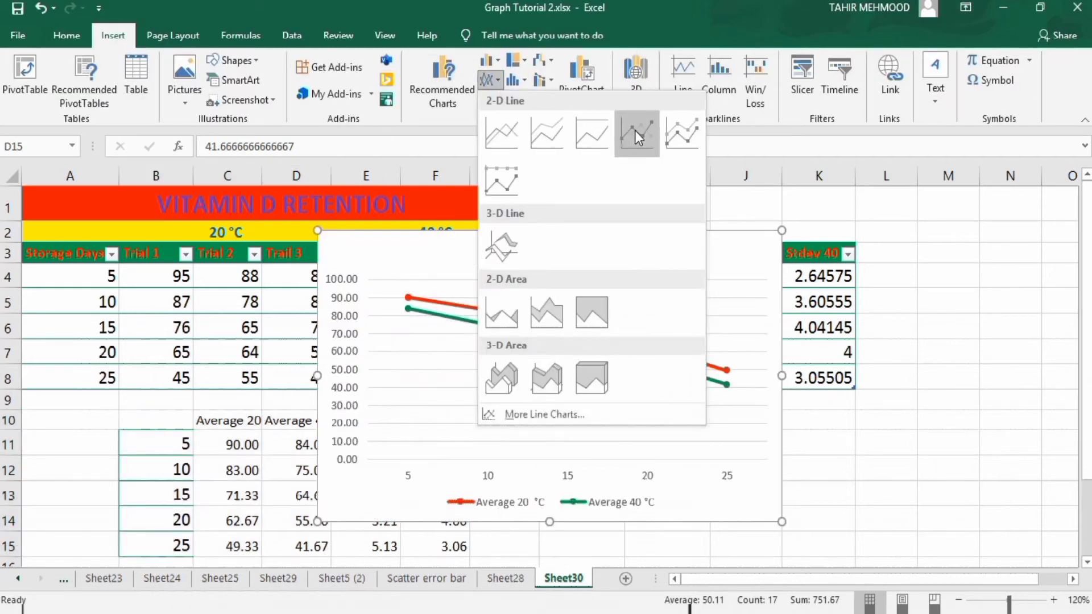
pyautogui.click(635, 131)
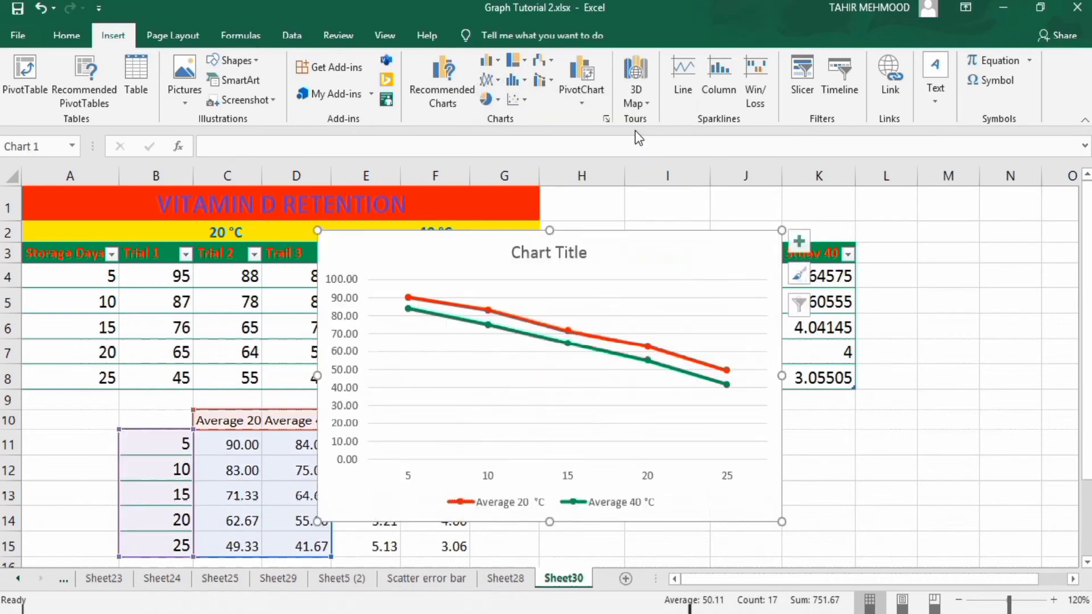
# Step: Move the line chart clear of the summary table, over columns G to M, and enlarge it slightly in height and width
pyautogui.moveTo(607, 238); pyautogui.dragTo(794, 199)
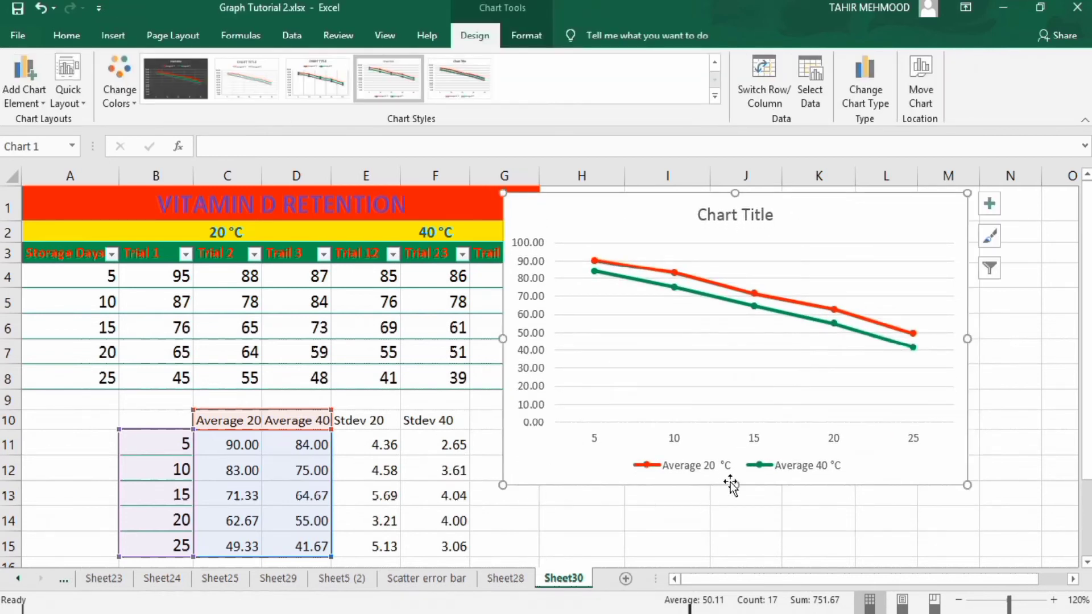
pyautogui.moveTo(735, 485); pyautogui.dragTo(736, 516)
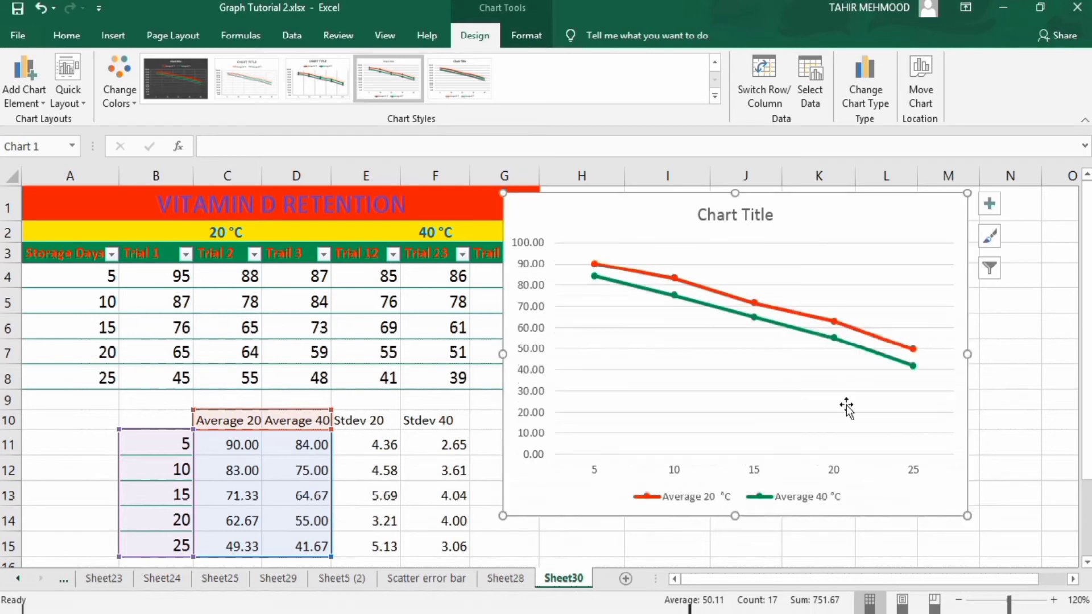
pyautogui.moveTo(967, 354); pyautogui.dragTo(985, 352)
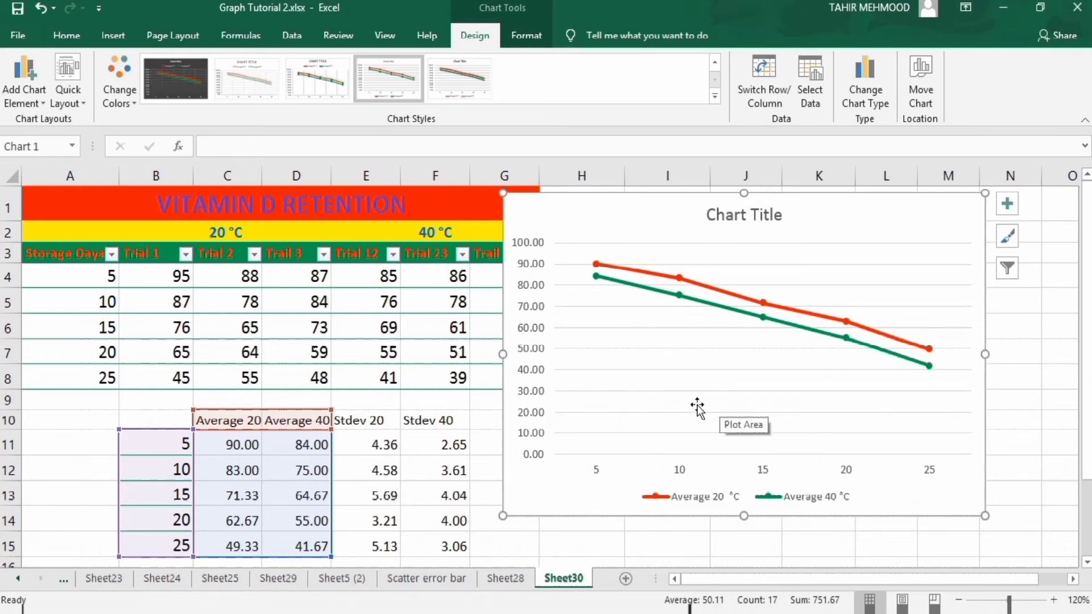
# Step: Set the minimum bound of the chart's vertical axis to 30
pyautogui.click(529, 372)
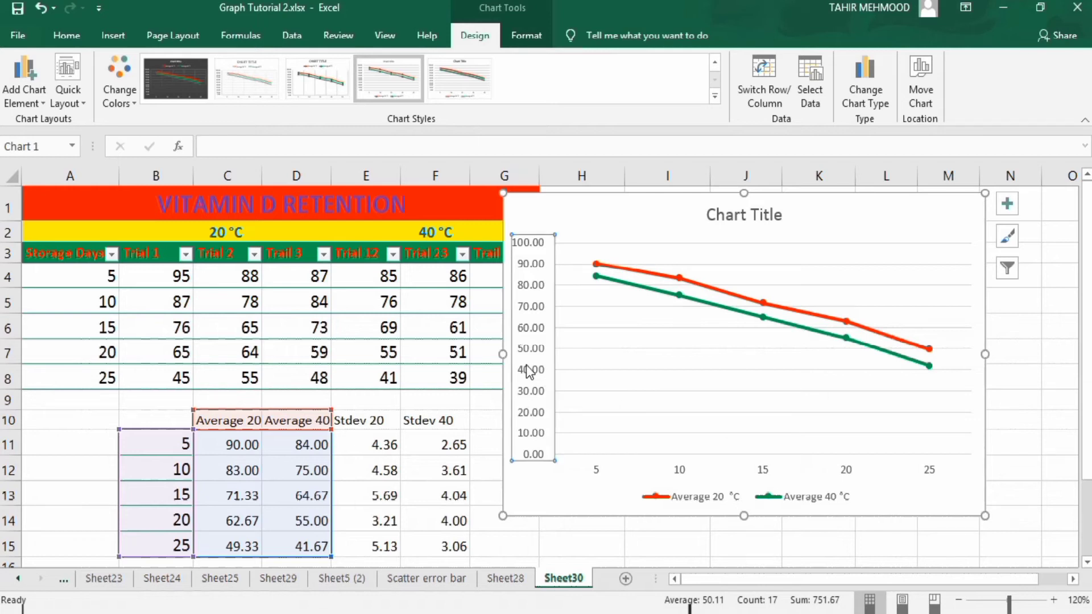
pyautogui.rightClick(528, 371)
pyautogui.click(578, 545)
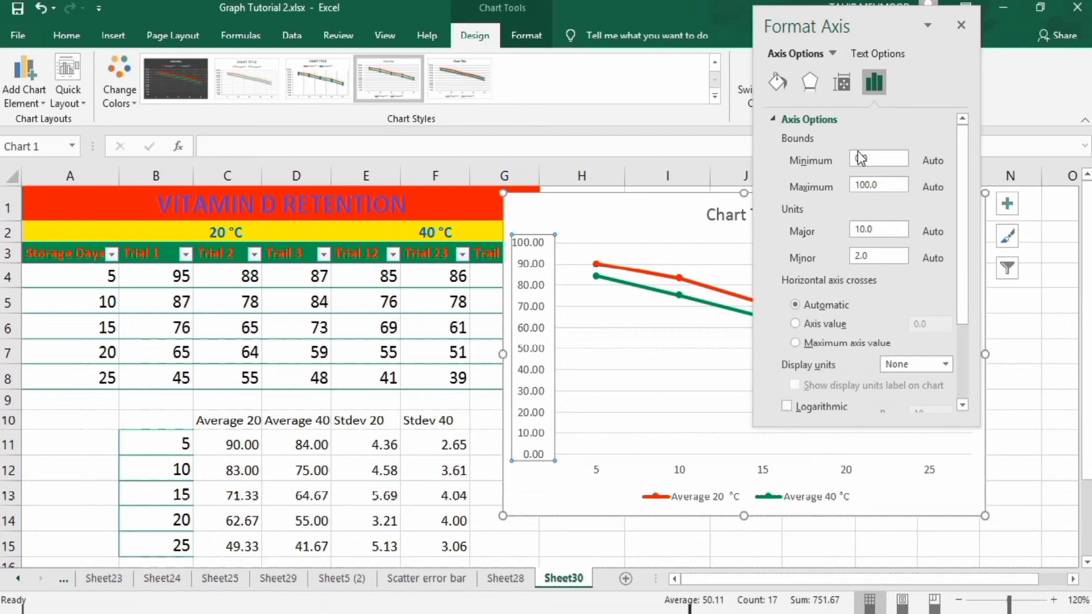
pyautogui.click(857, 157)
pyautogui.click(1024, 435)
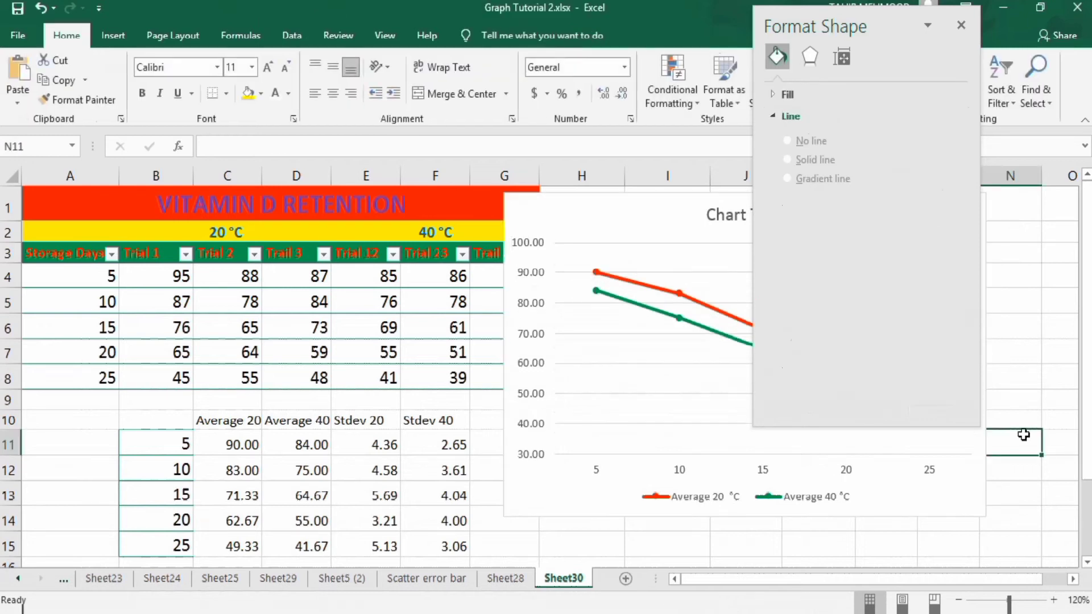
pyautogui.click(962, 25)
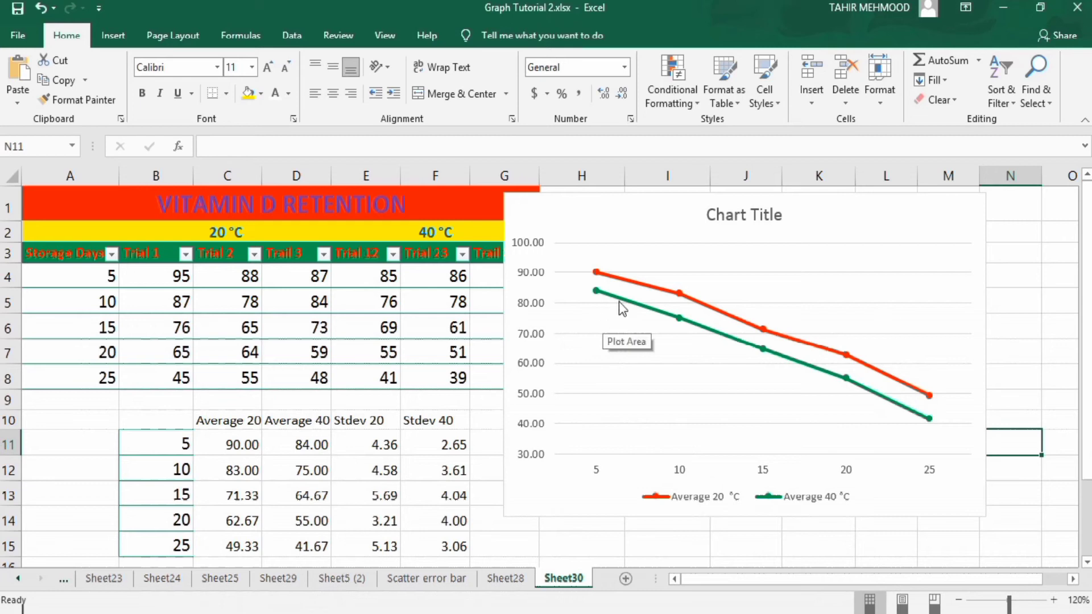
# Step: Add error bars to the Average 20 °C series, keeping both directions and caps, with a custom error amount
pyautogui.click(595, 272)
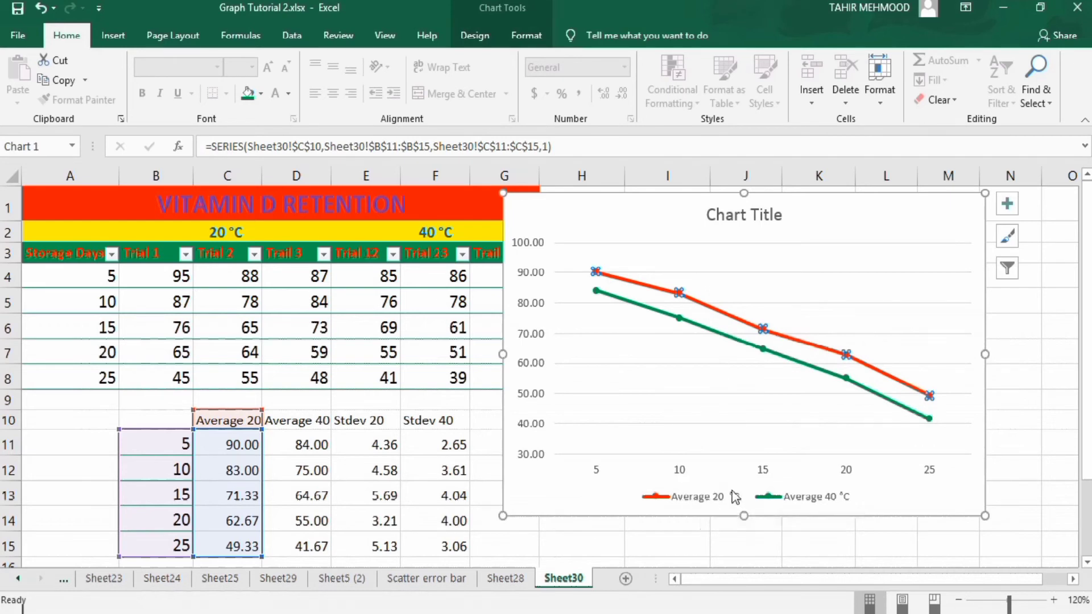
pyautogui.click(518, 35)
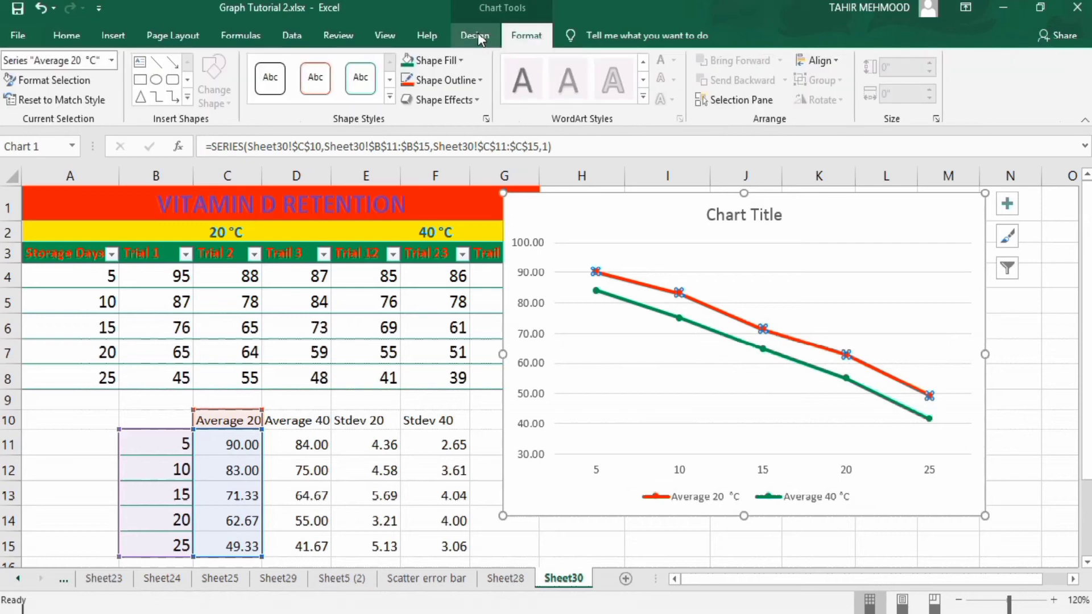
pyautogui.click(477, 37)
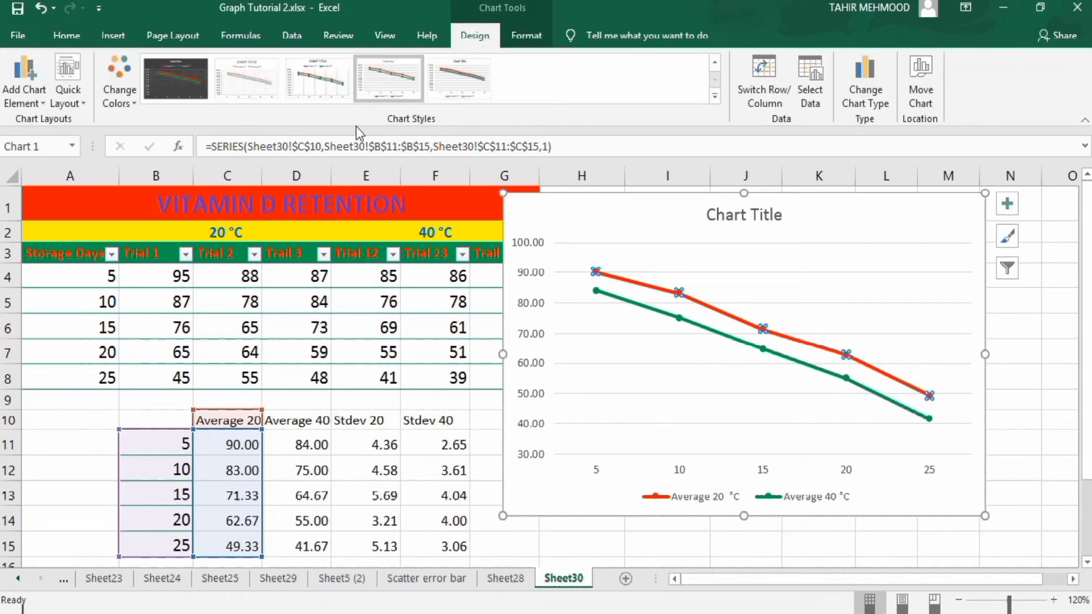
pyautogui.click(44, 104)
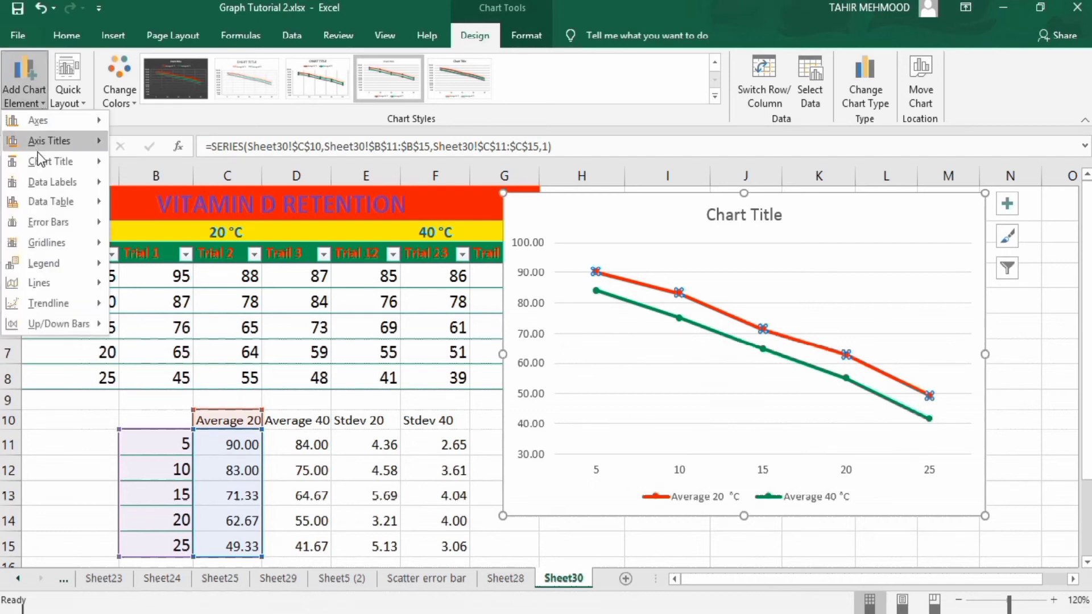
pyautogui.moveTo(38, 219)
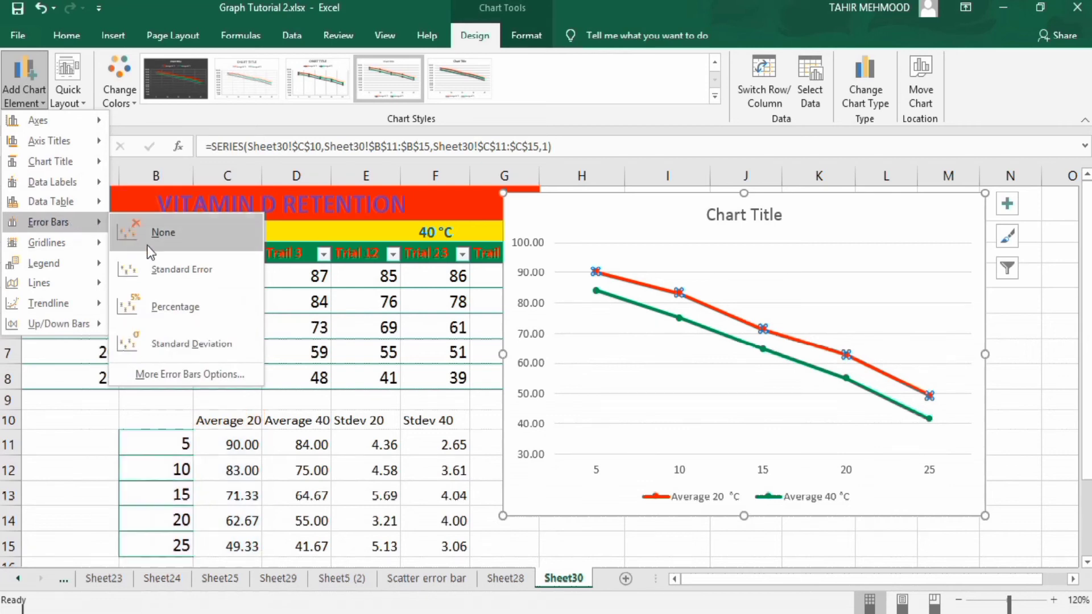
pyautogui.click(208, 373)
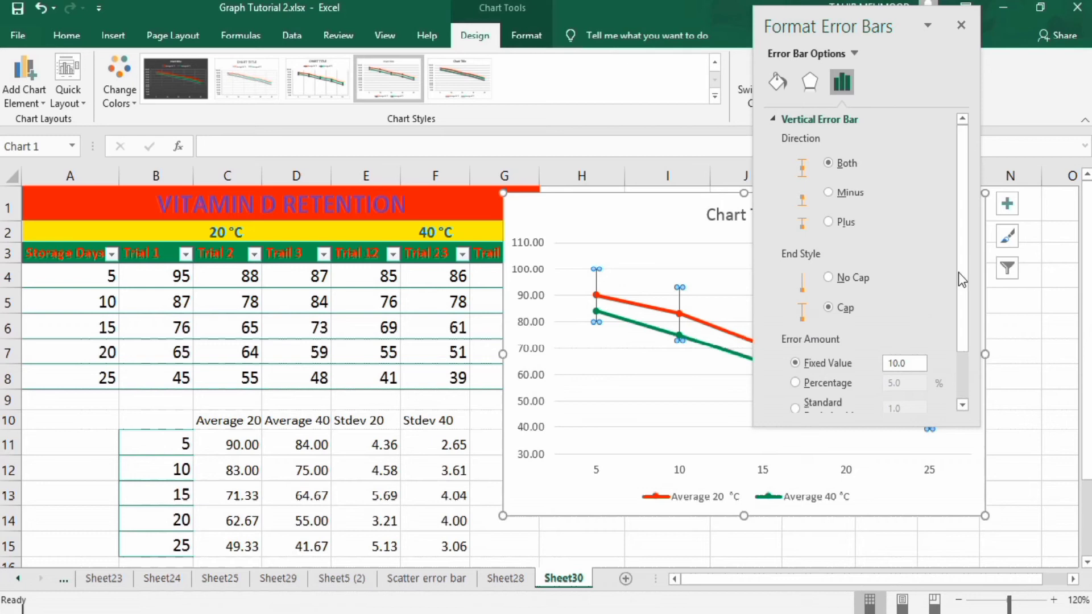
pyautogui.moveTo(964, 271); pyautogui.dragTo(961, 342)
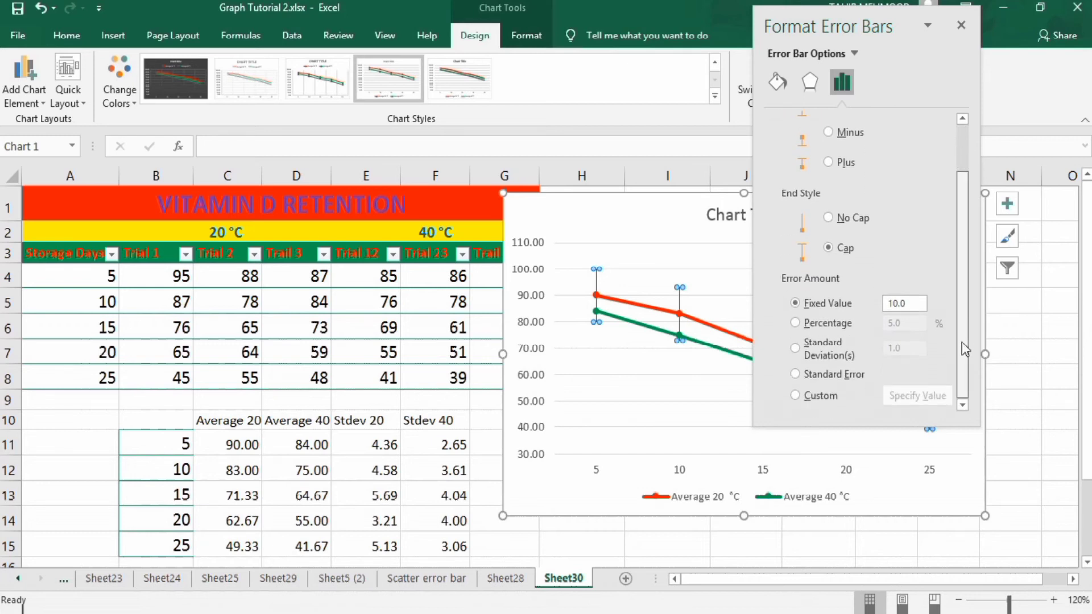
pyautogui.click(795, 396)
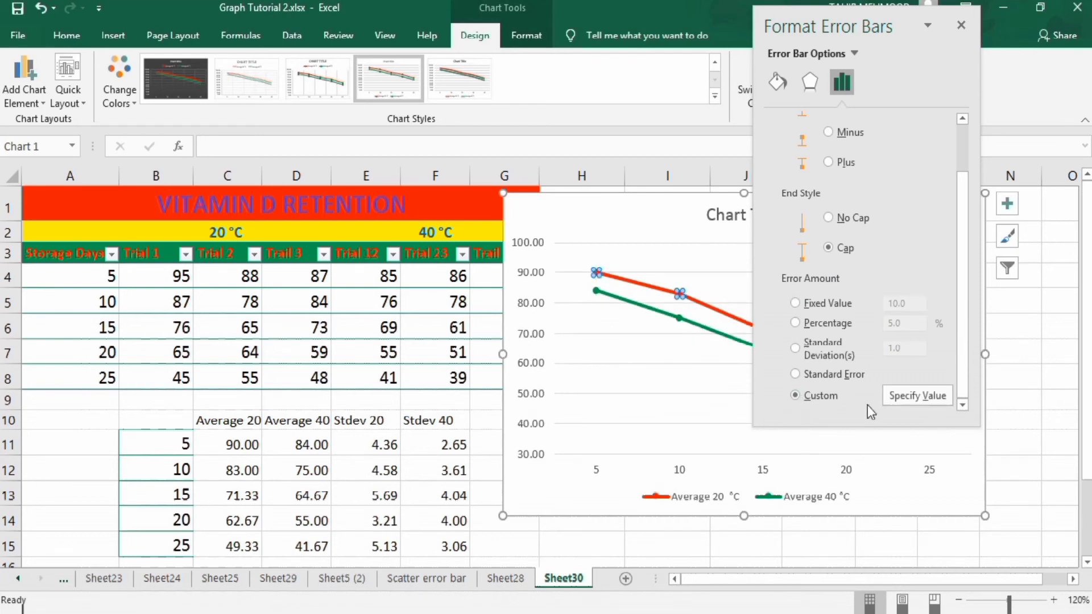
# Step: Specify the Stdev 20 values in E11:E15 as both the positive and negative error values of the Average 20 °C error bars
pyautogui.click(913, 394)
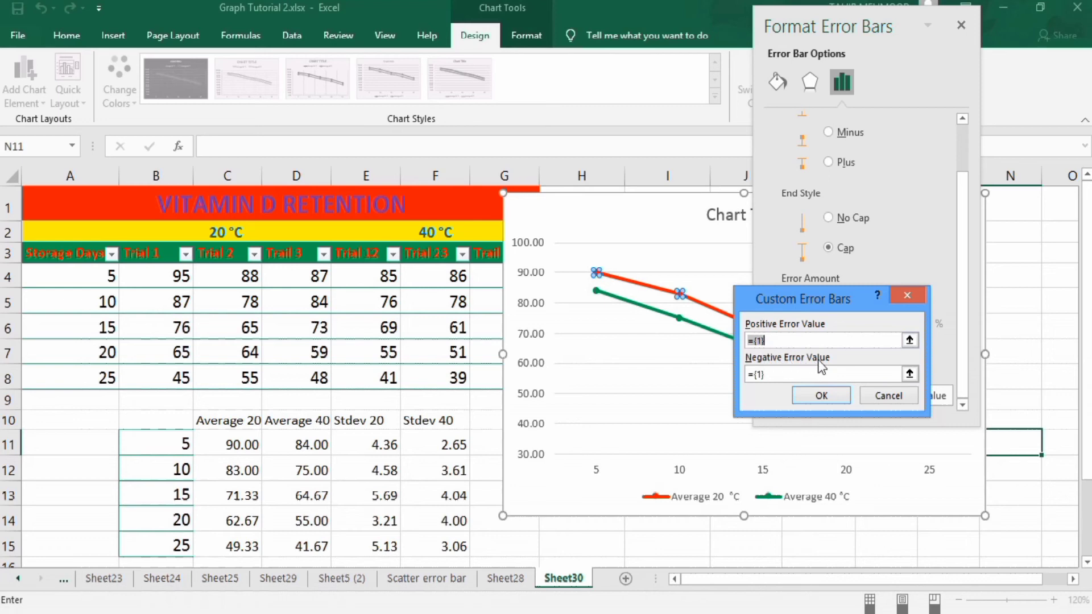
pyautogui.press('BackSpace')
pyautogui.click(377, 443)
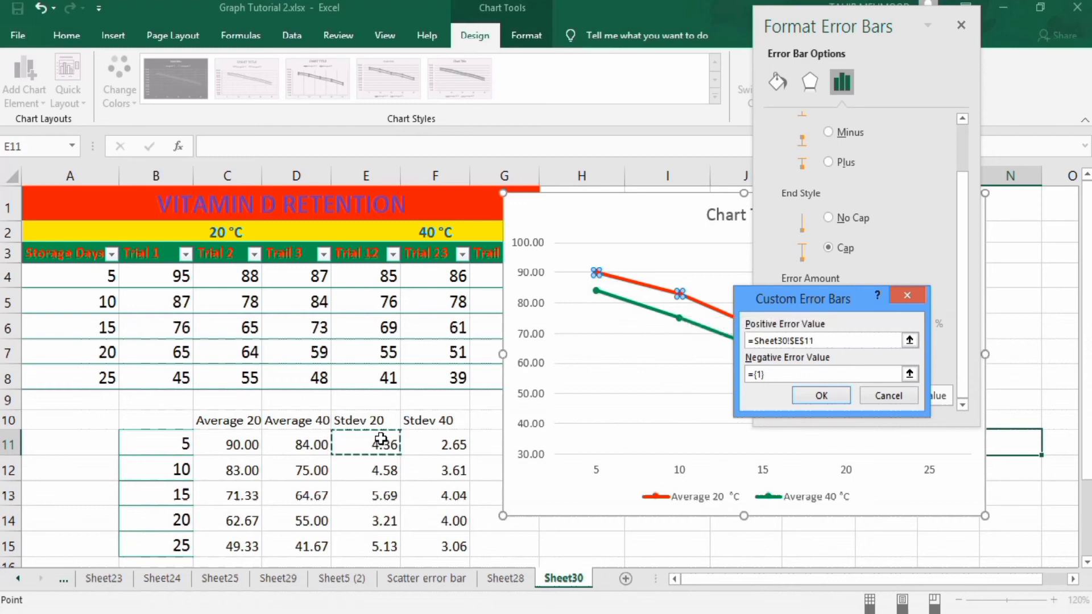
pyautogui.moveTo(381, 439); pyautogui.dragTo(379, 547)
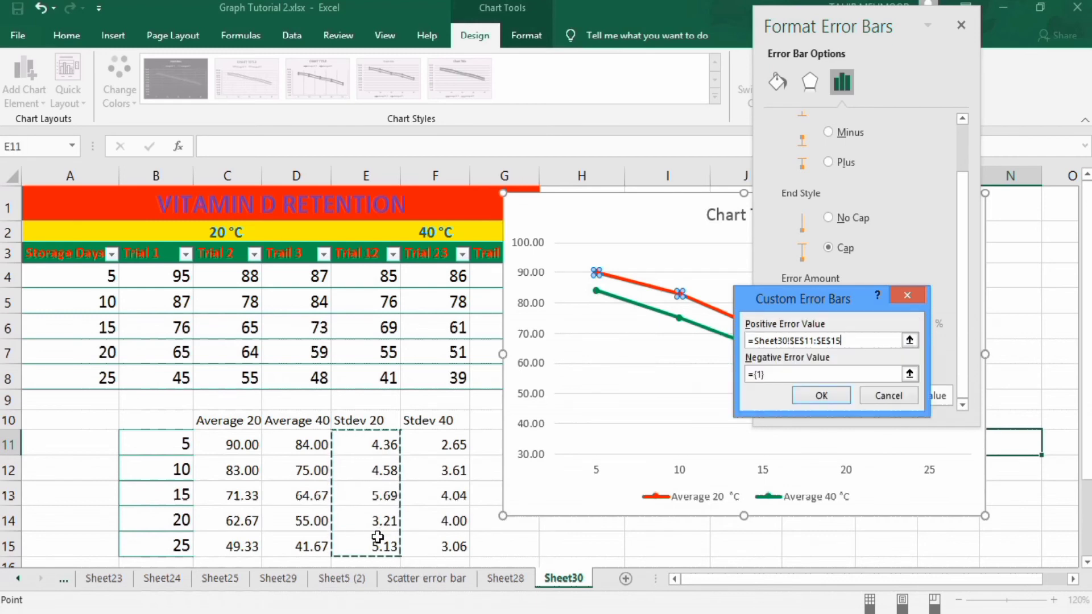
pyautogui.click(787, 373)
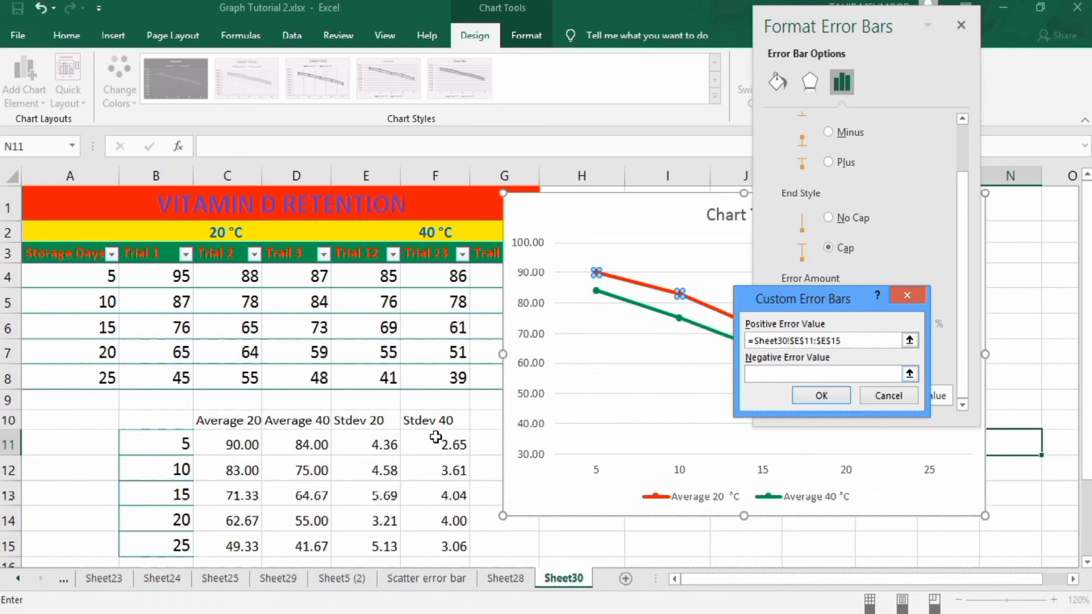
pyautogui.click(372, 443)
pyautogui.moveTo(372, 443); pyautogui.dragTo(370, 538)
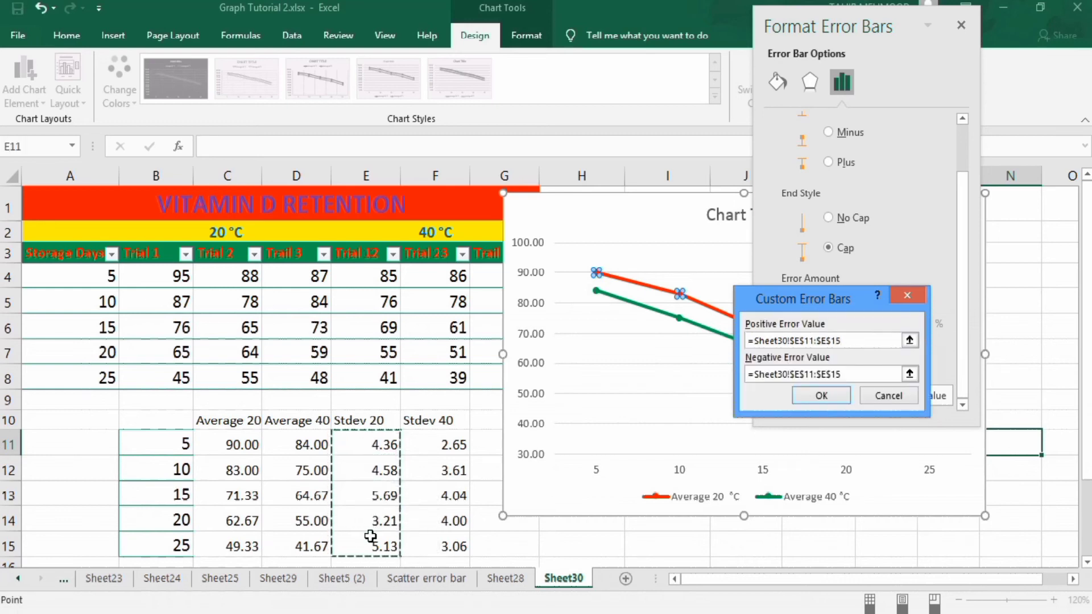
pyautogui.click(806, 397)
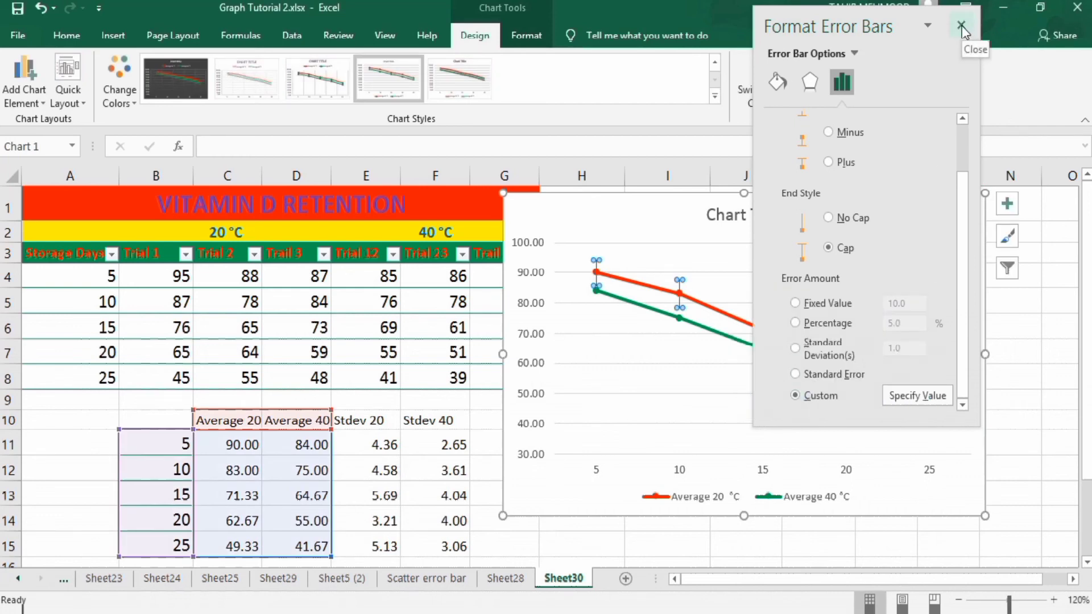
# Step: Thicken the Average 20 °C error bars to a line width of 1.25 pt
pyautogui.click(773, 81)
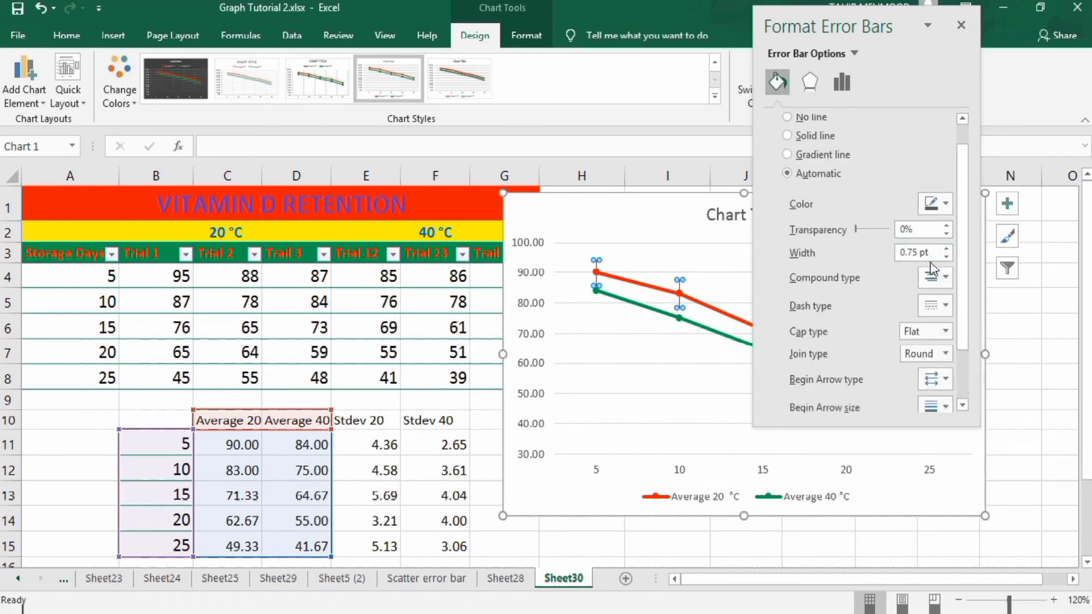
pyautogui.click(949, 248)
pyautogui.click(948, 248)
pyautogui.click(961, 25)
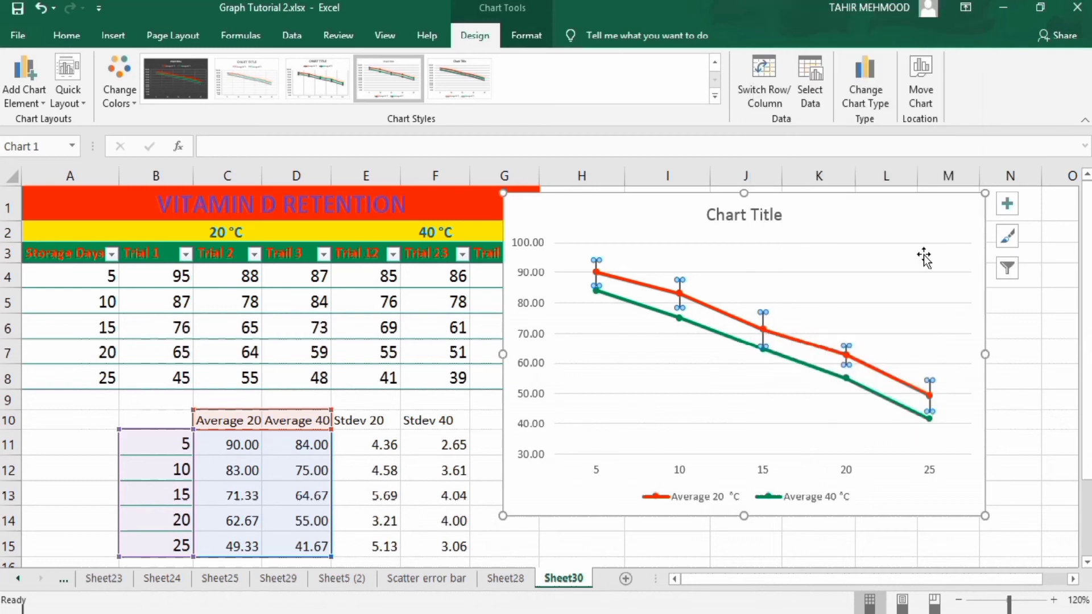
pyautogui.click(1028, 417)
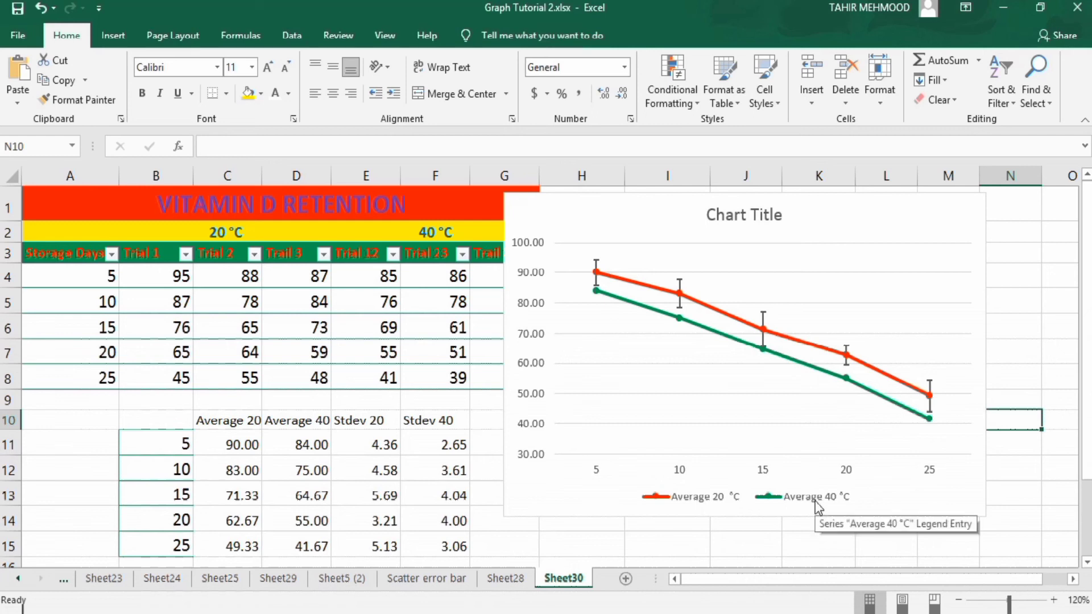
# Step: Add error bars to the Average 40 °C series, keeping both directions and caps, with a custom error amount
pyautogui.click(680, 321)
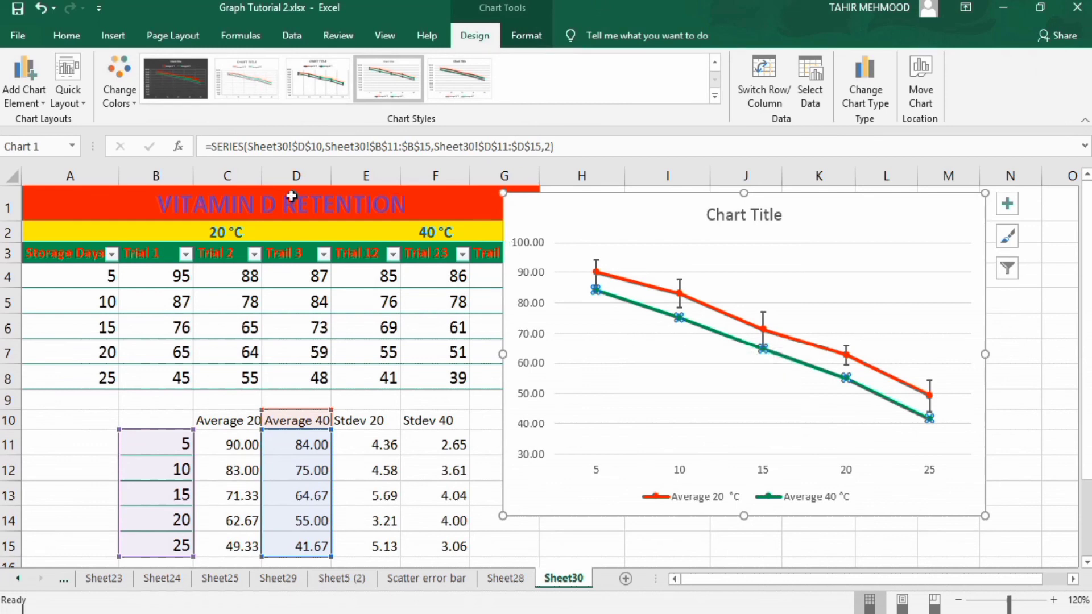
pyautogui.click(44, 107)
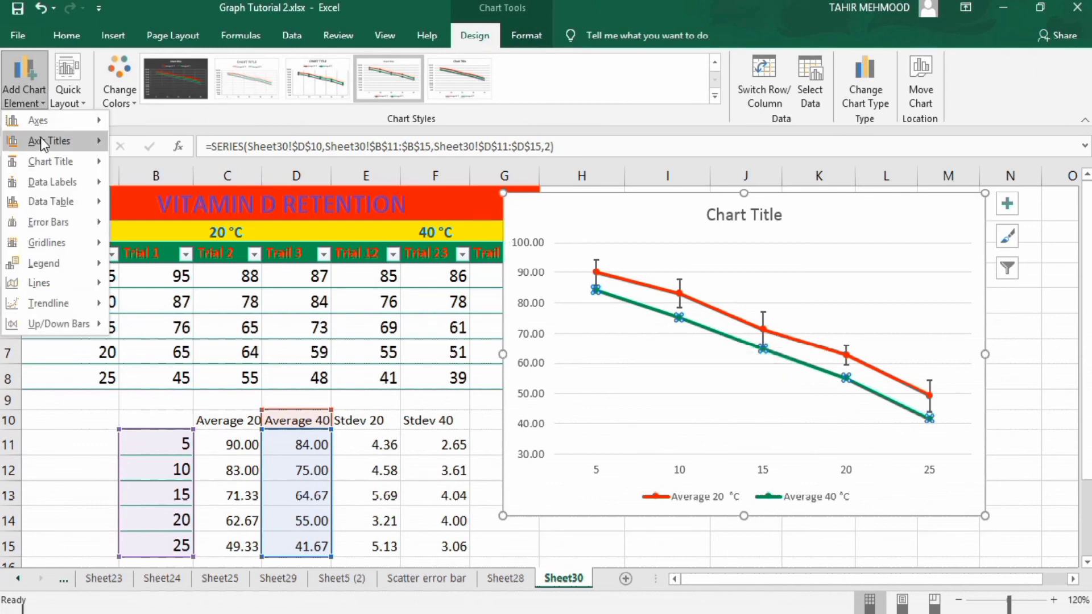
pyautogui.moveTo(68, 222)
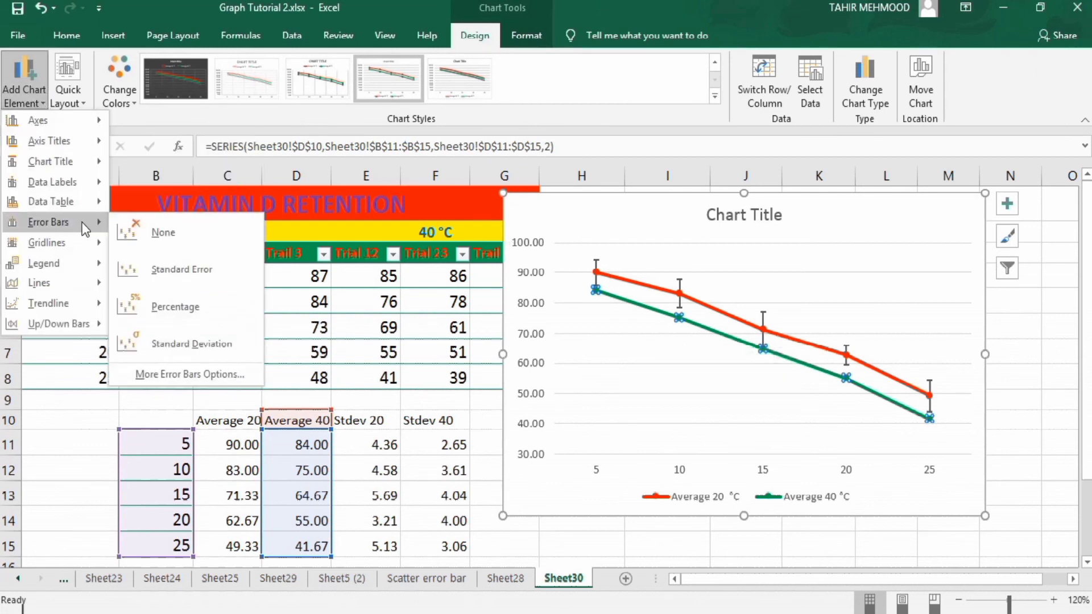
pyautogui.click(192, 377)
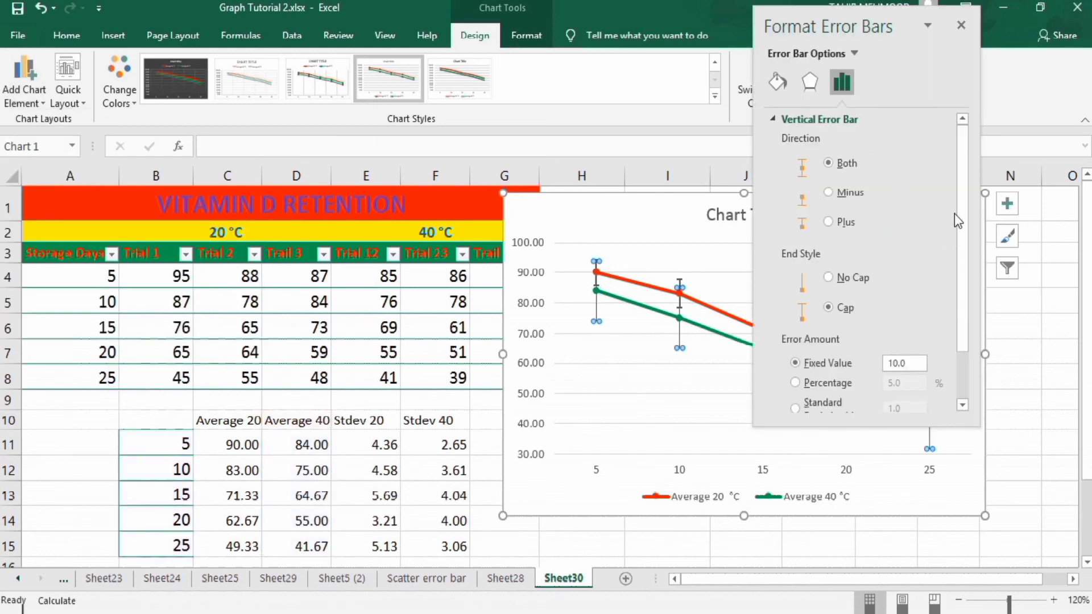
pyautogui.moveTo(963, 207); pyautogui.dragTo(964, 297)
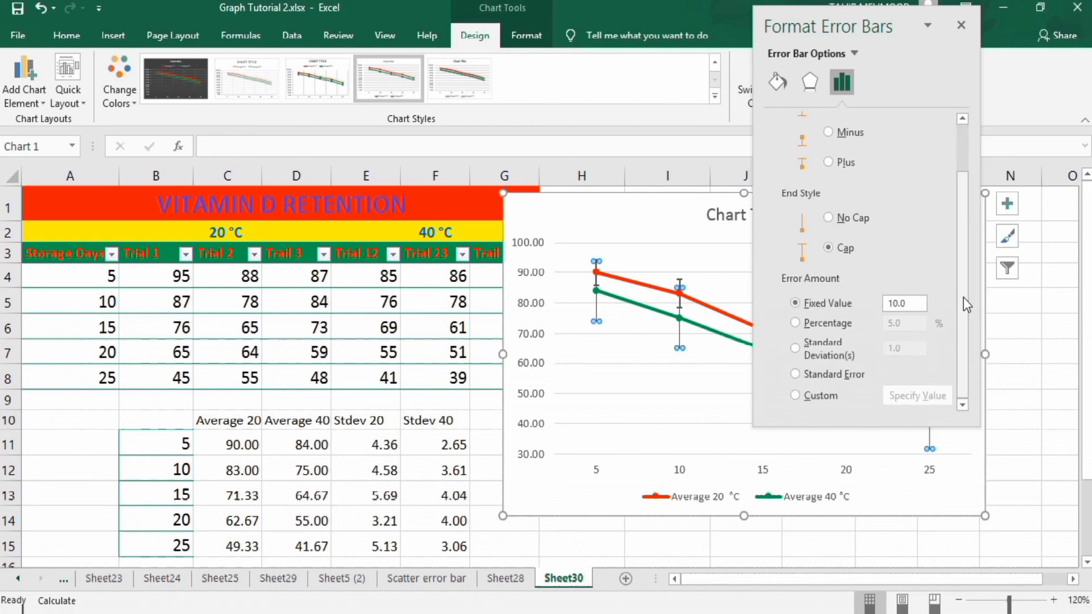
pyautogui.click(796, 395)
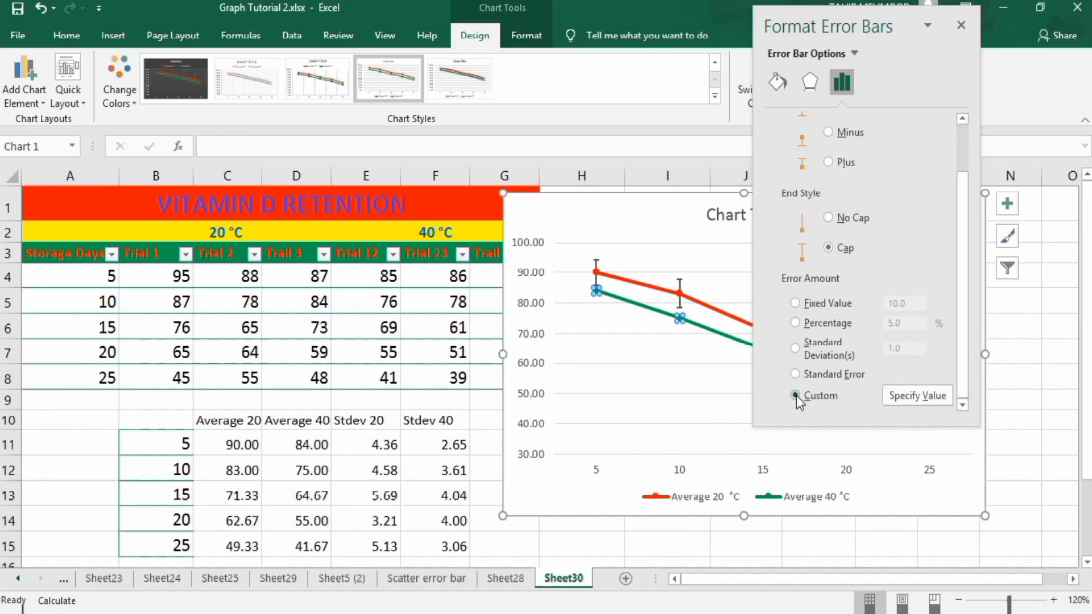
# Step: Specify the Stdev 40 values in F11:F15 as both the positive and negative error values of the Average 40 °C error bars
pyautogui.click(916, 394)
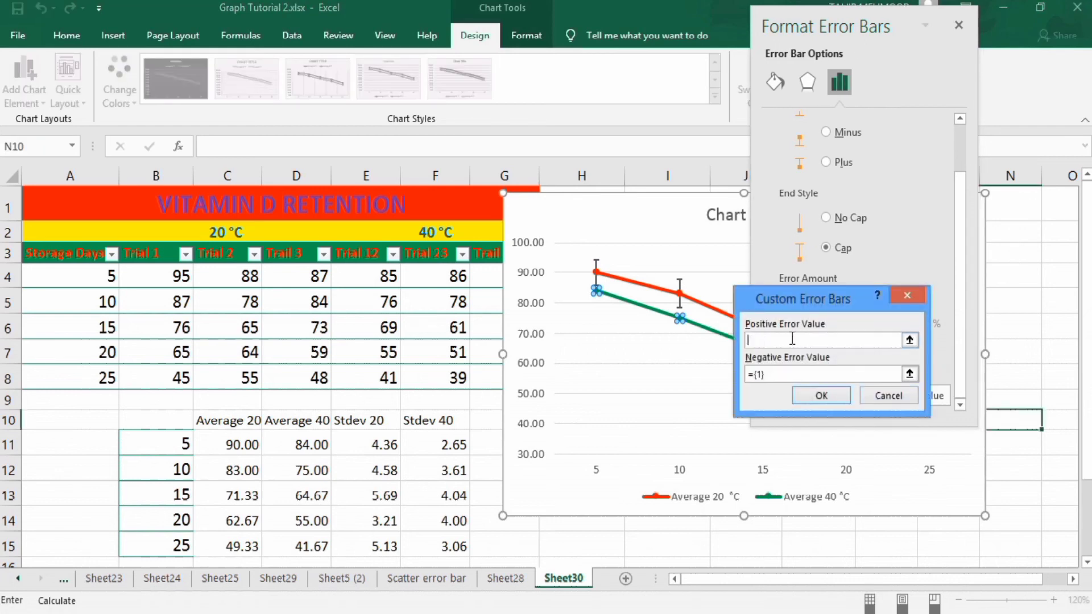
pyautogui.click(444, 447)
pyautogui.moveTo(444, 447); pyautogui.dragTo(440, 537)
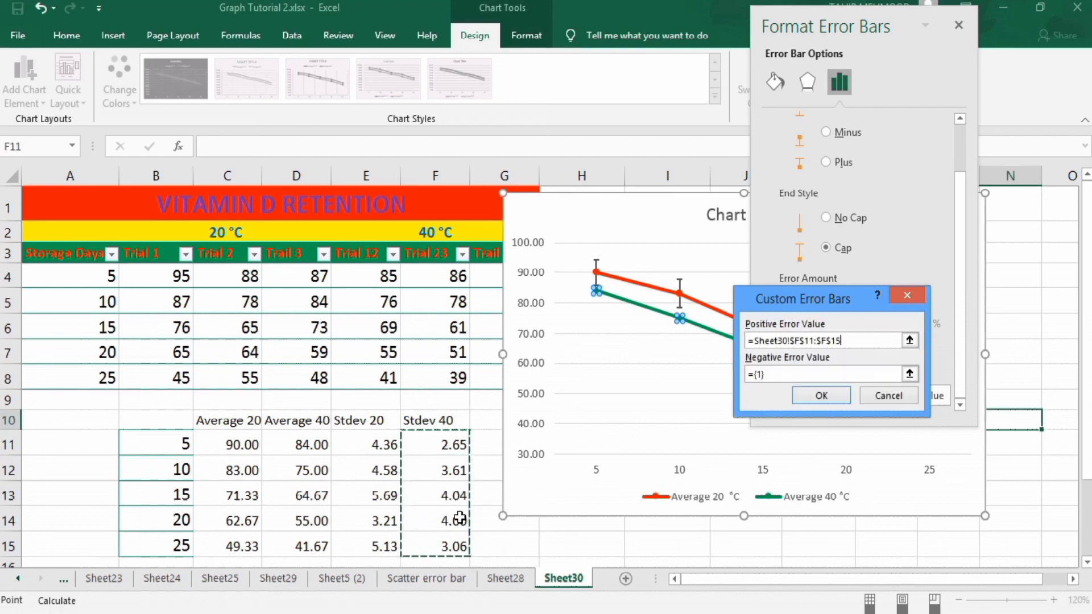
pyautogui.click(774, 375)
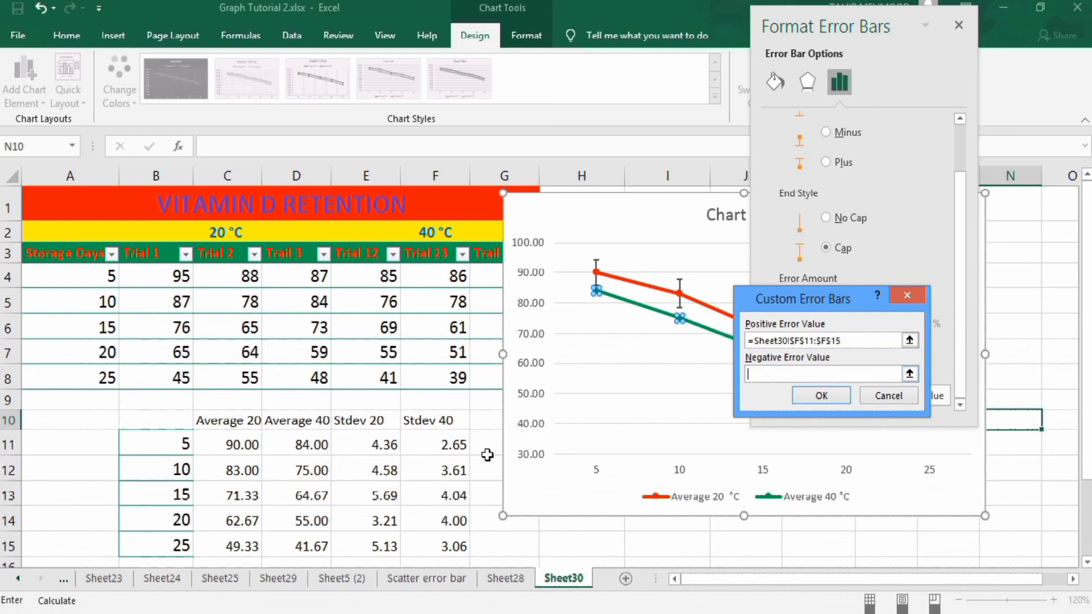
pyautogui.click(441, 445)
pyautogui.moveTo(441, 445); pyautogui.dragTo(446, 545)
pyautogui.click(821, 395)
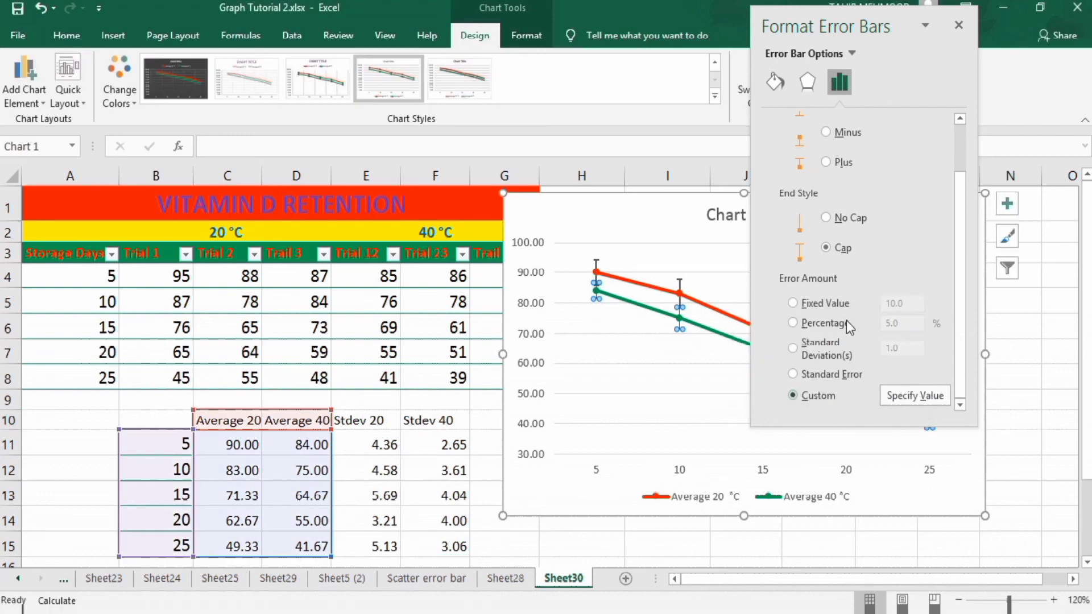
# Step: Thicken the Average 40 °C error bars to a line width of 1.25 pt
pyautogui.click(775, 83)
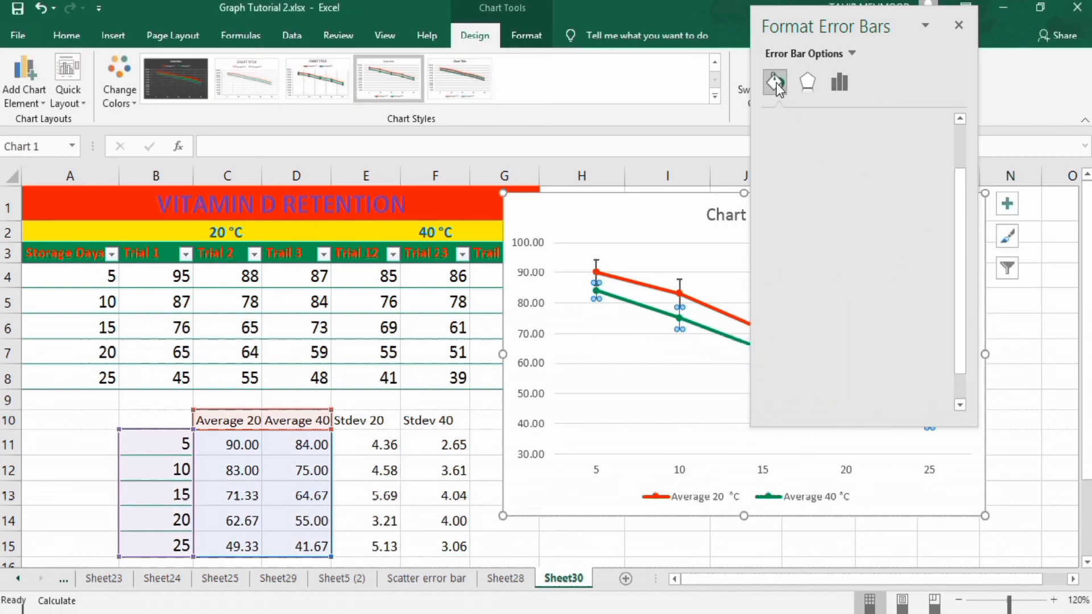
pyautogui.click(944, 215)
pyautogui.click(944, 216)
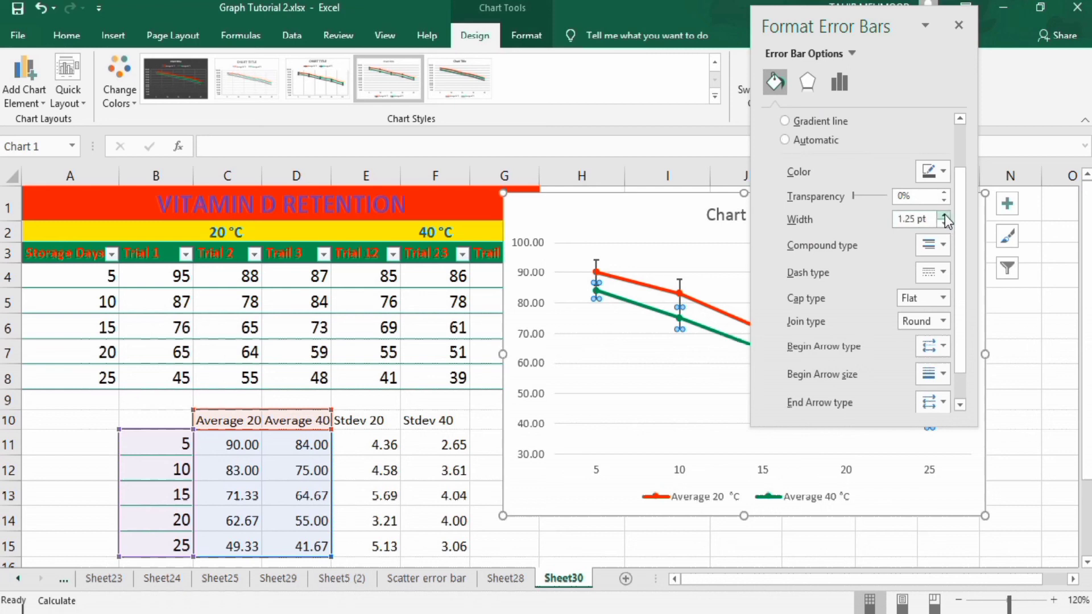
pyautogui.click(959, 25)
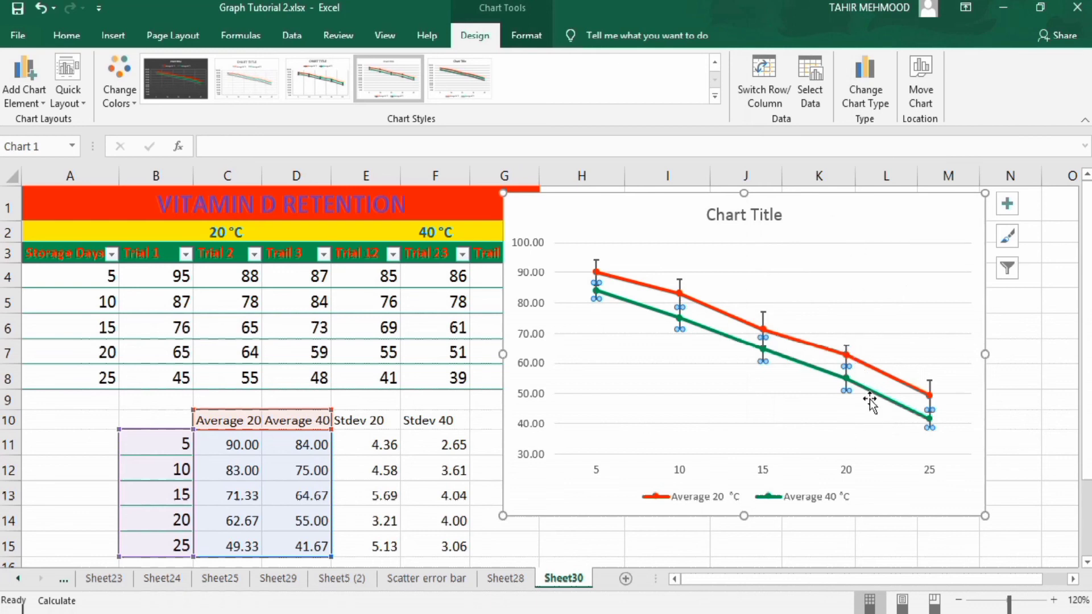
# Step: Recolor the Average 40 °C error bars with the standard green line color, and close the error bar formatting
pyautogui.rightClick(762, 340)
pyautogui.click(807, 455)
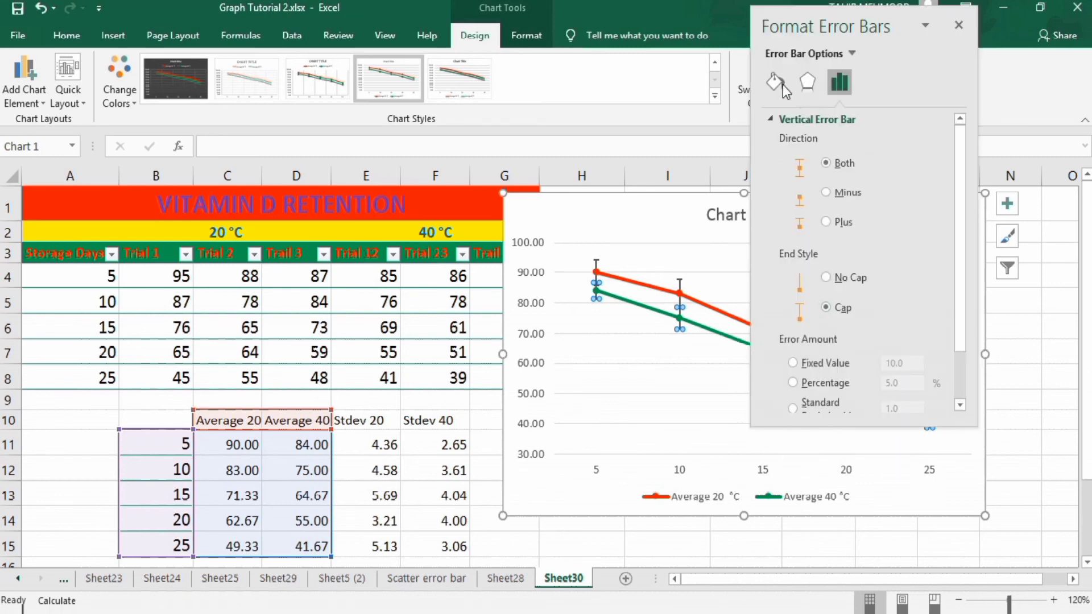
pyautogui.click(777, 81)
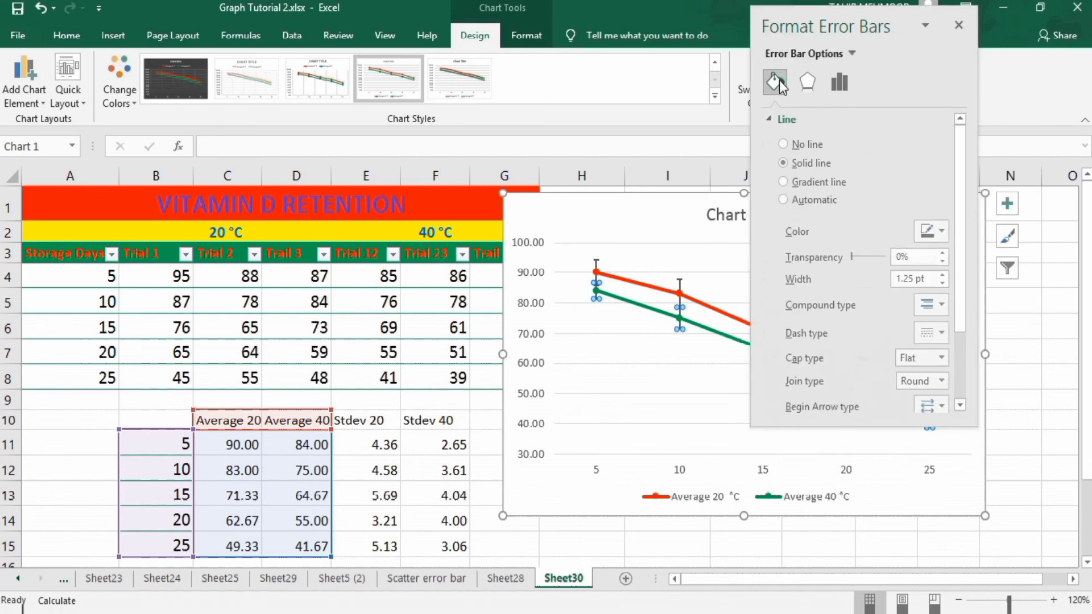
pyautogui.click(944, 233)
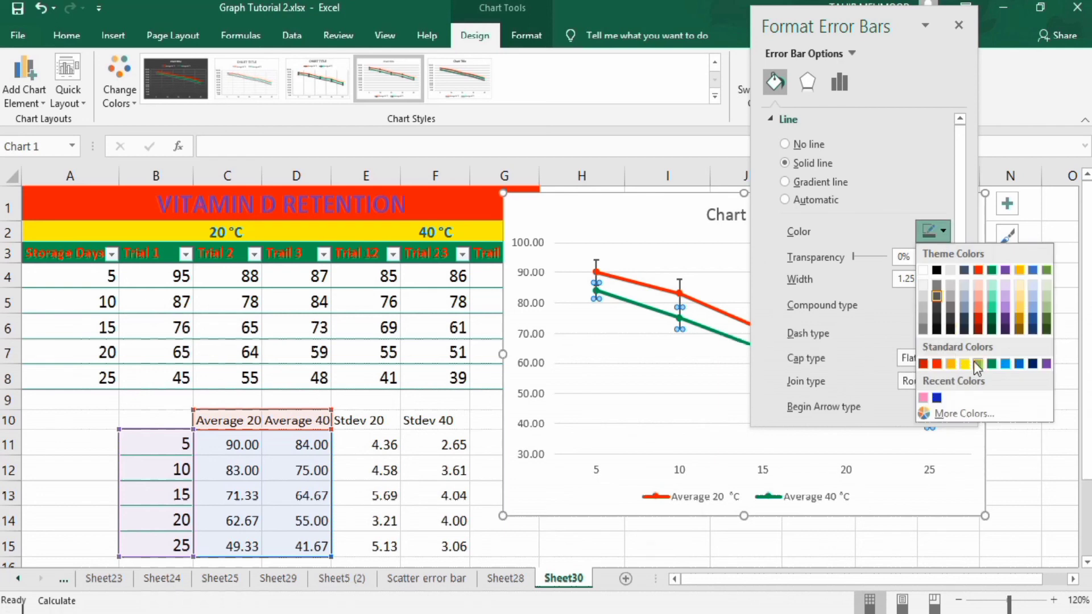
pyautogui.click(991, 364)
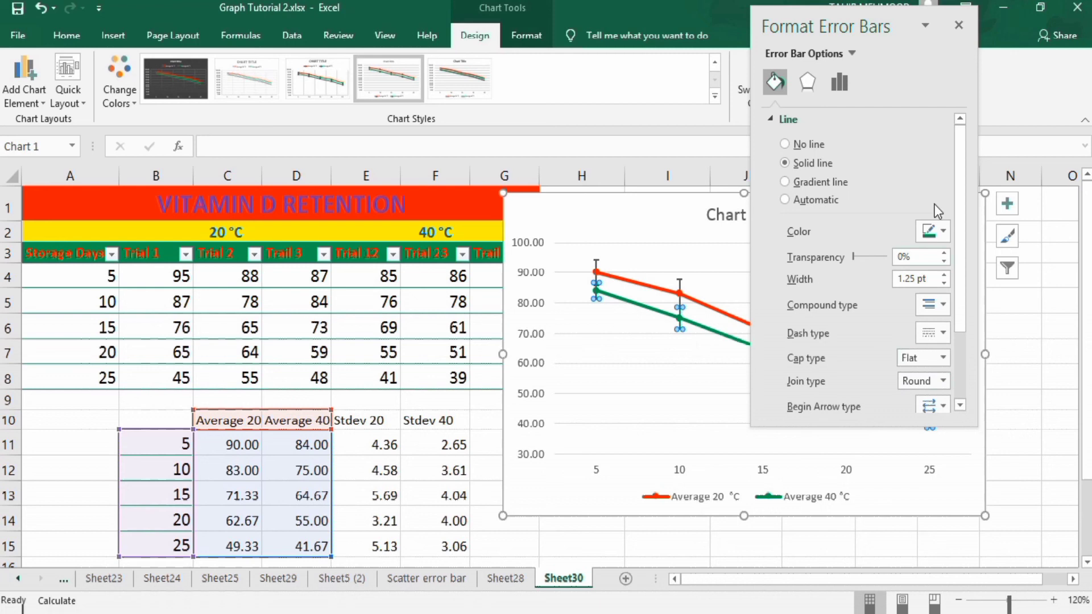
pyautogui.click(958, 28)
pyautogui.click(1018, 403)
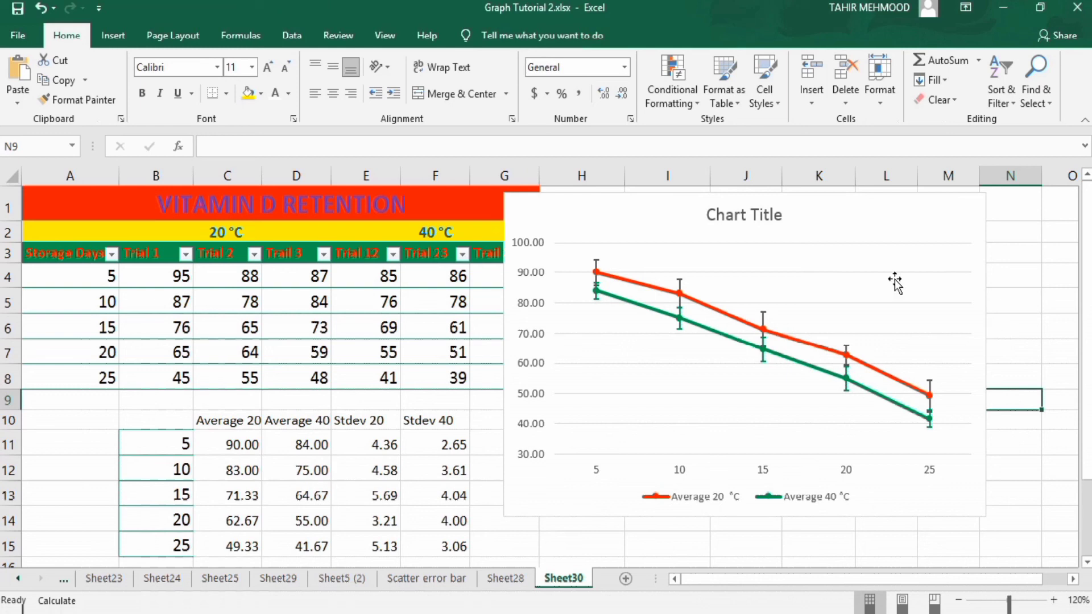
# Step: View the finished Vitamin D Retention chart on Sheet28 as a formatting reference and return to Sheet30
pyautogui.click(506, 578)
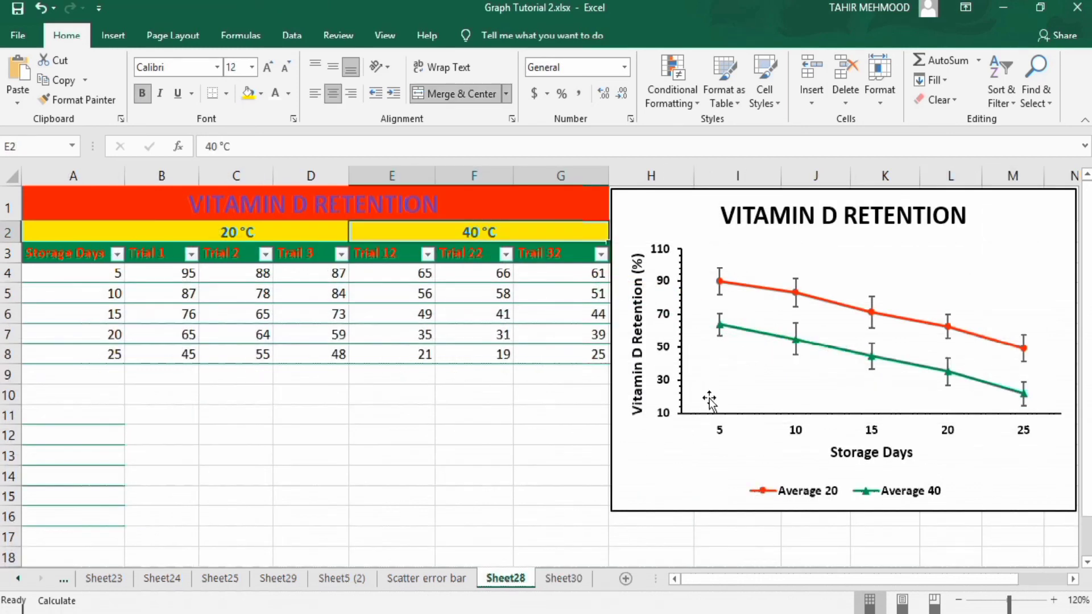
pyautogui.click(565, 578)
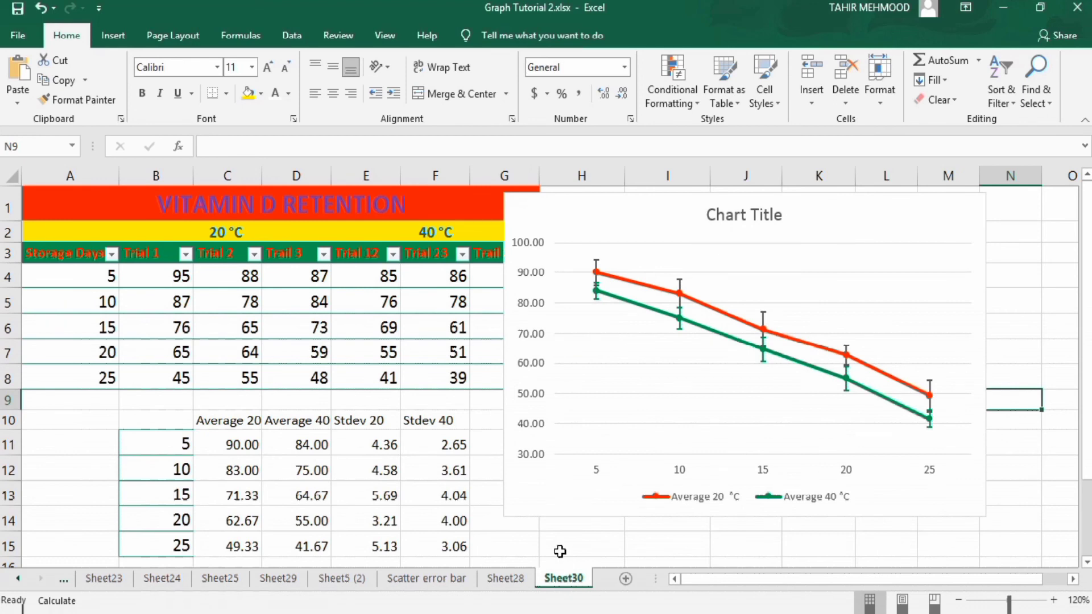